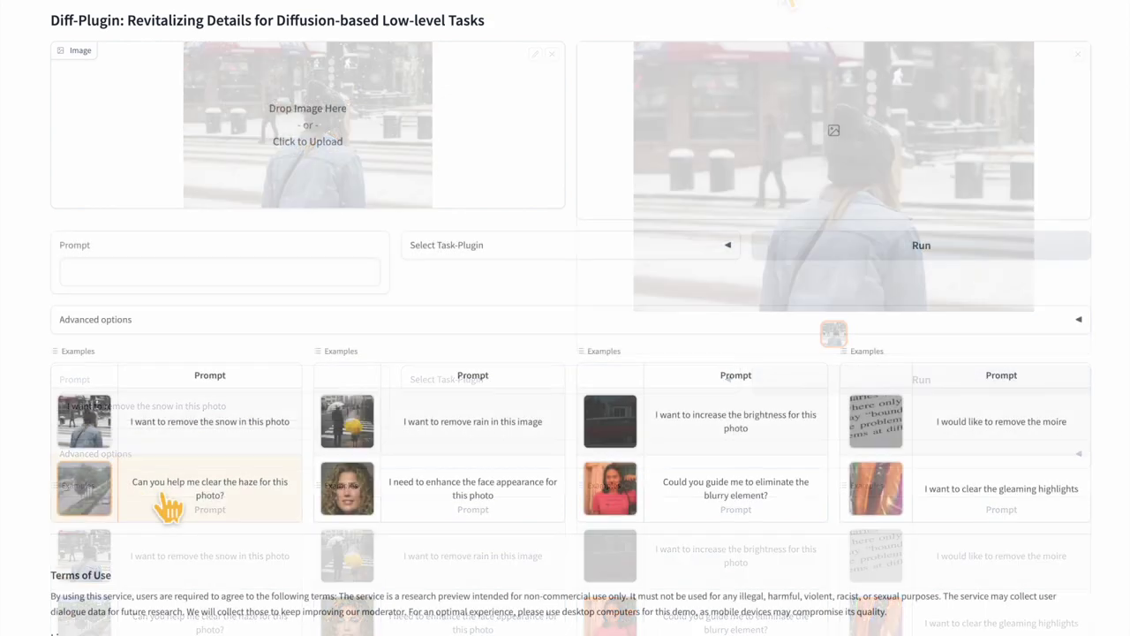
# Load the hazy road example with the prompt "Can you help me clear the haze for this photo?" and run the restoration.
pyautogui.click(168, 505)
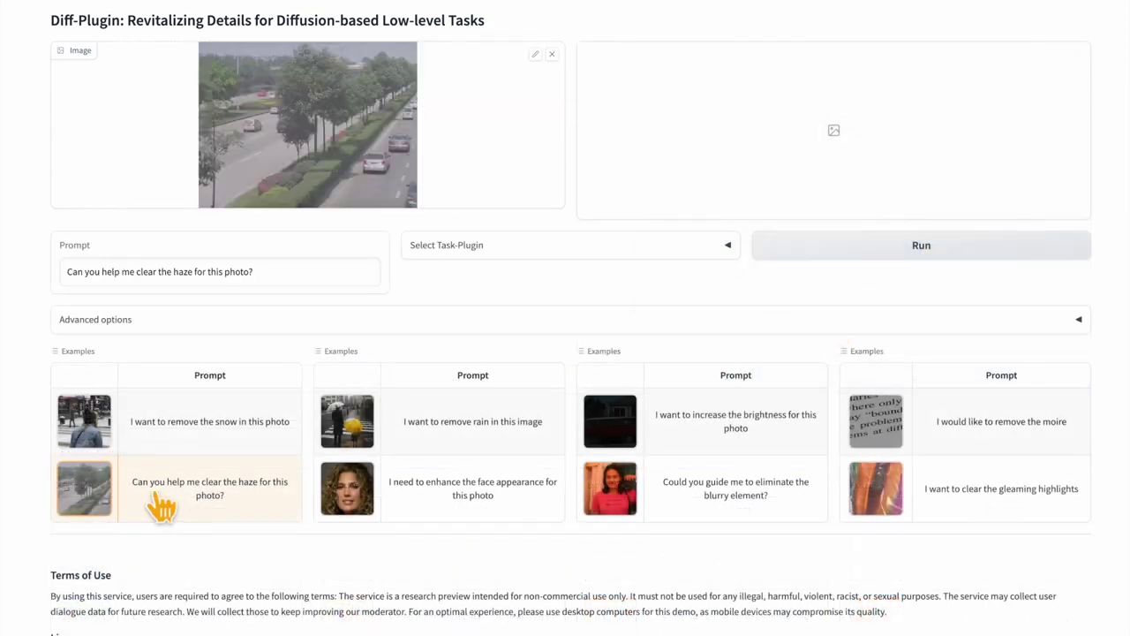
pyautogui.moveTo(265, 274); pyautogui.dragTo(38, 291)
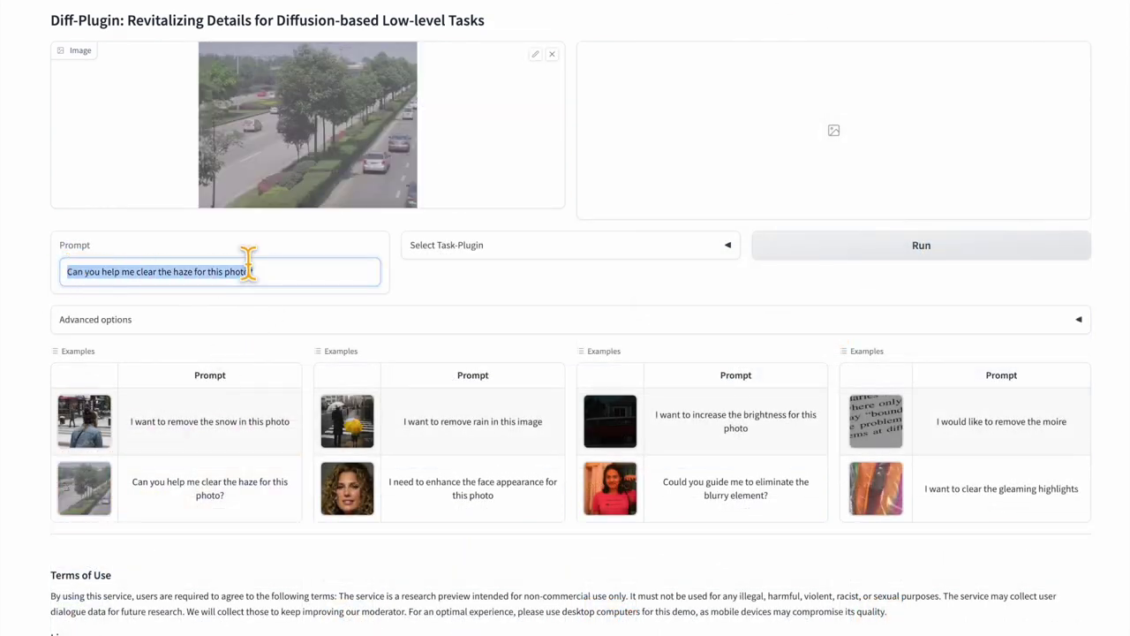
pyautogui.moveTo(328, 194)
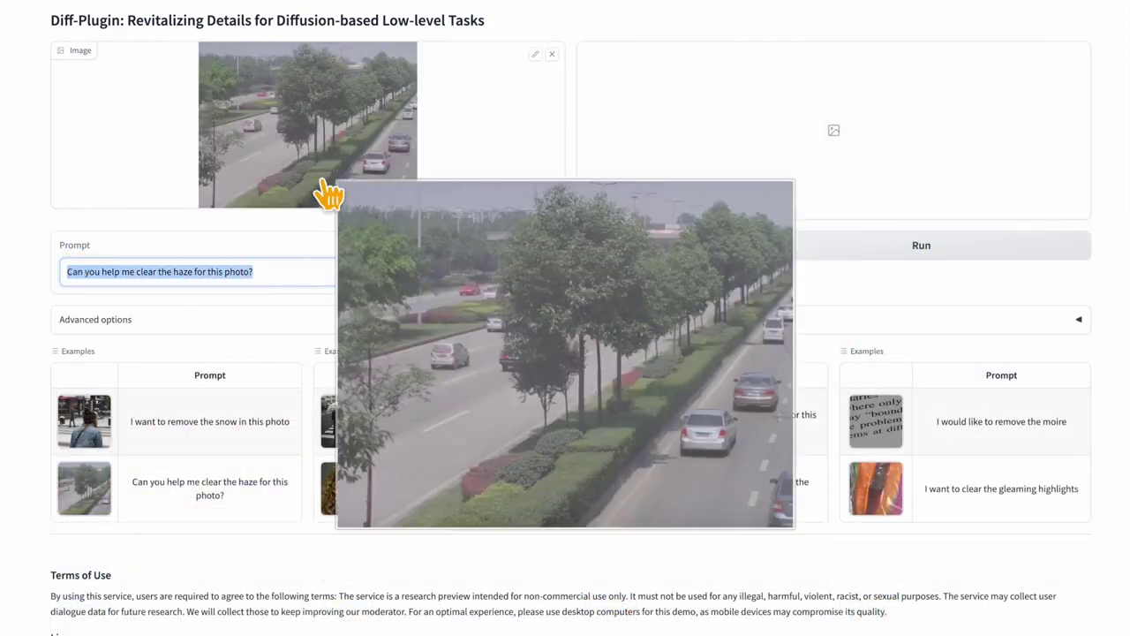
pyautogui.click(819, 250)
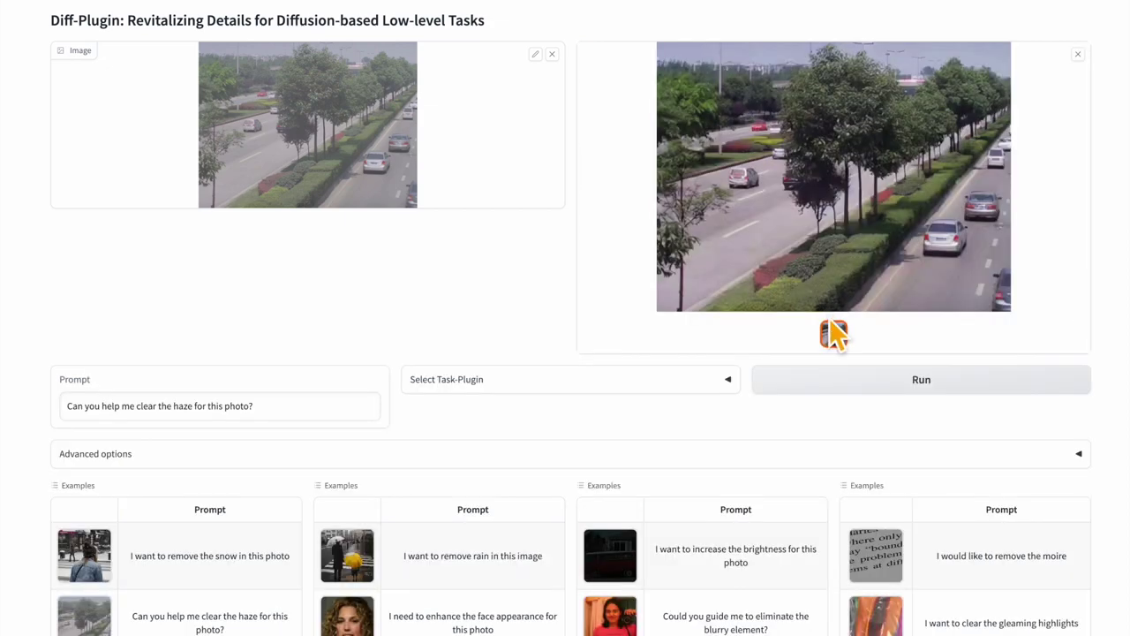
pyautogui.moveTo(833, 334)
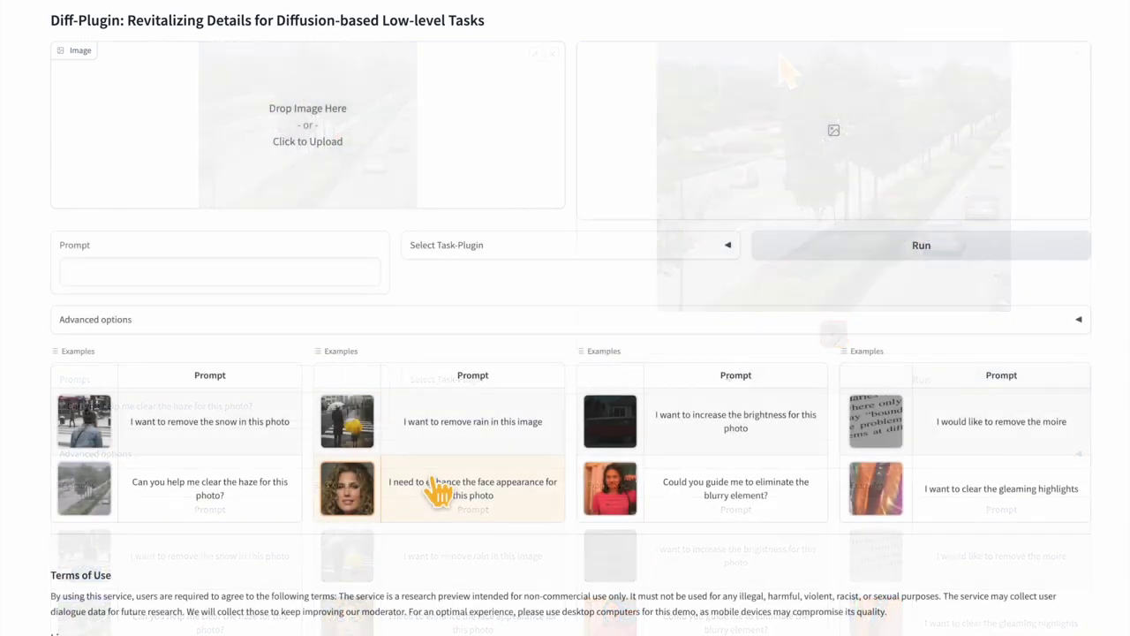
# Load the face example with the prompt "I need to enhance the face appearance for this photo", run it and enlarge the result.
pyautogui.click(434, 493)
pyautogui.moveTo(279, 276); pyautogui.dragTo(61, 270)
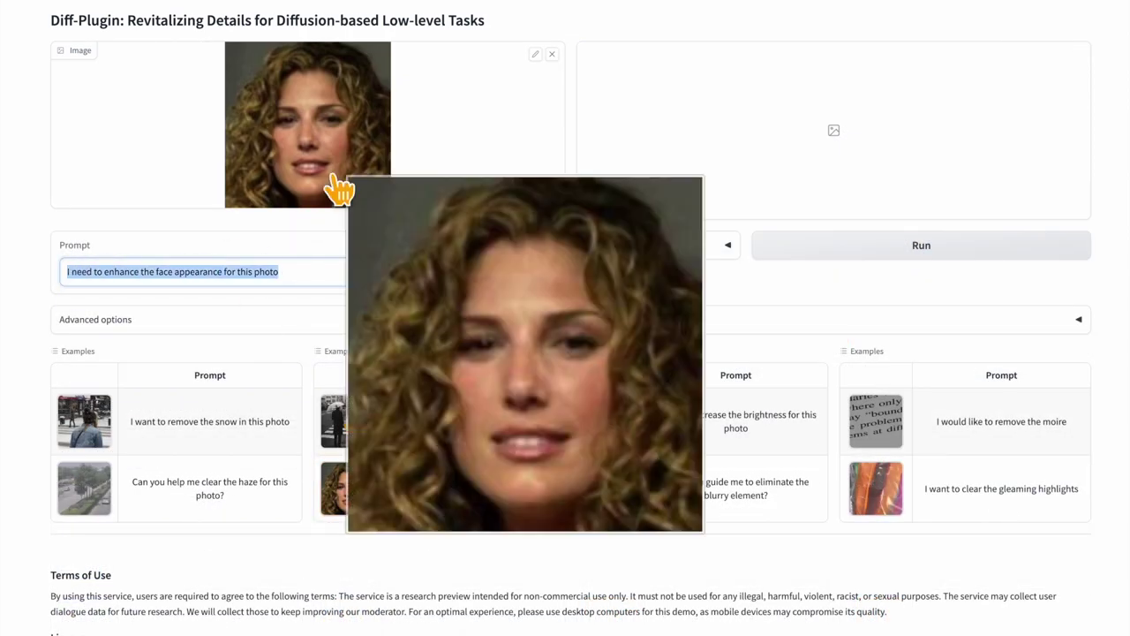
pyautogui.click(808, 254)
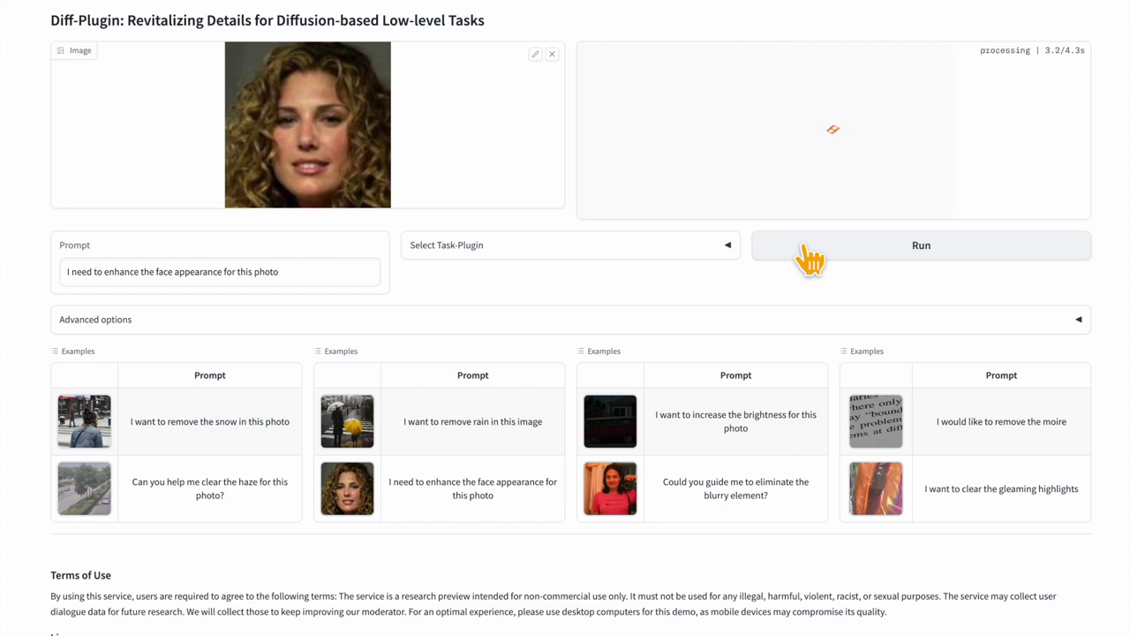
pyautogui.click(784, 293)
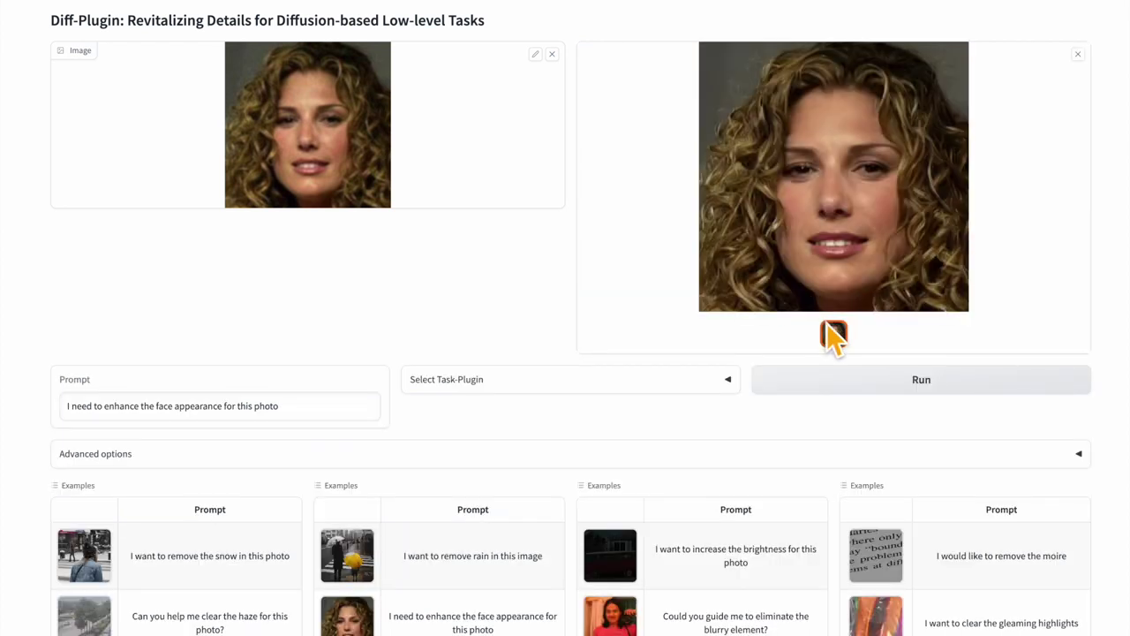
pyautogui.moveTo(835, 340)
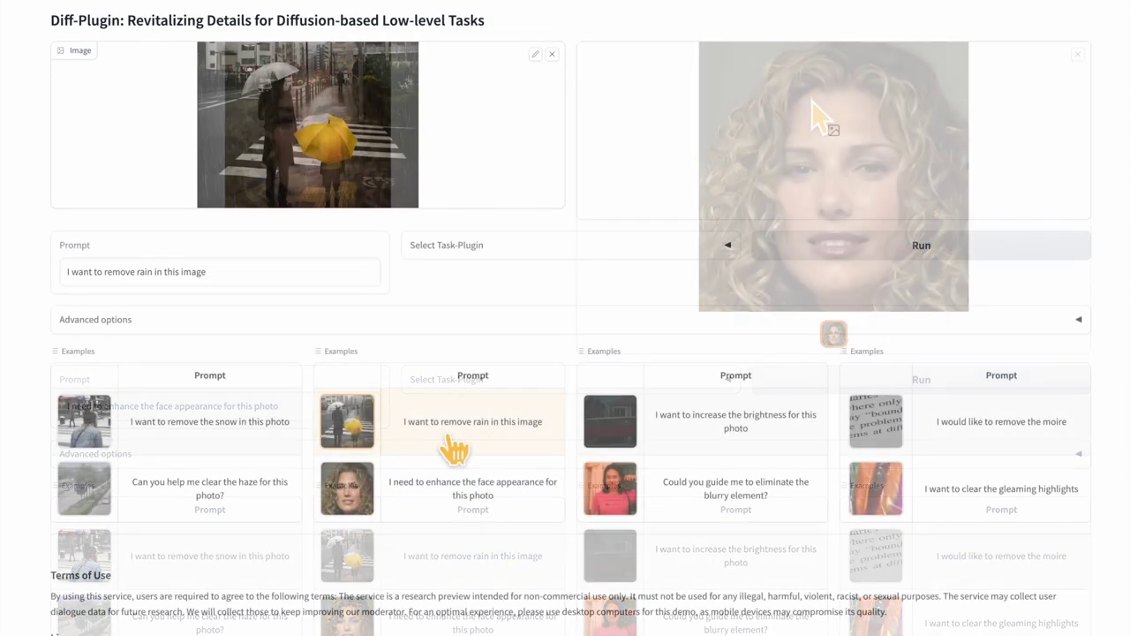
# Run the umbrella example with the prompt "I want to remove rain in this image" and enlarge the result.
pyautogui.moveTo(244, 271); pyautogui.dragTo(51, 285)
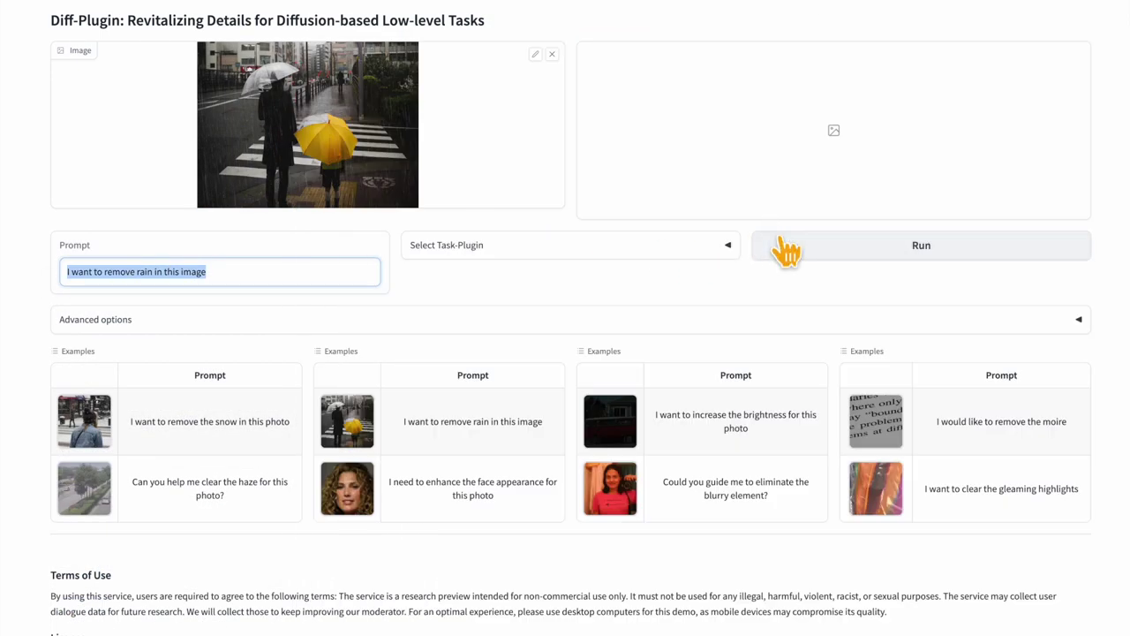
pyautogui.click(785, 252)
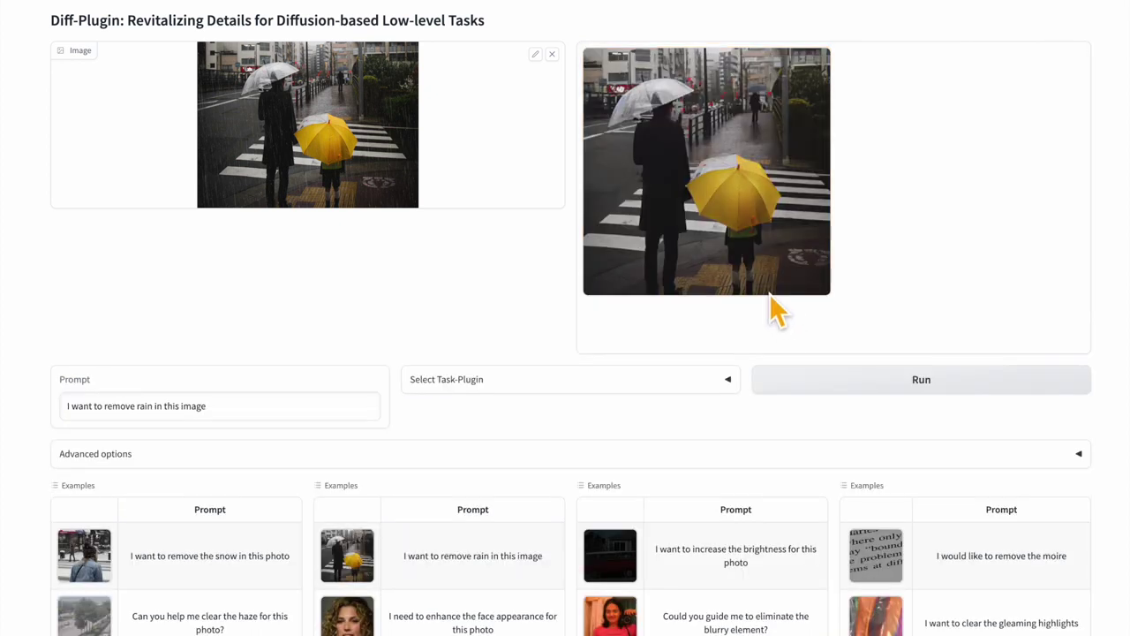
pyautogui.click(768, 287)
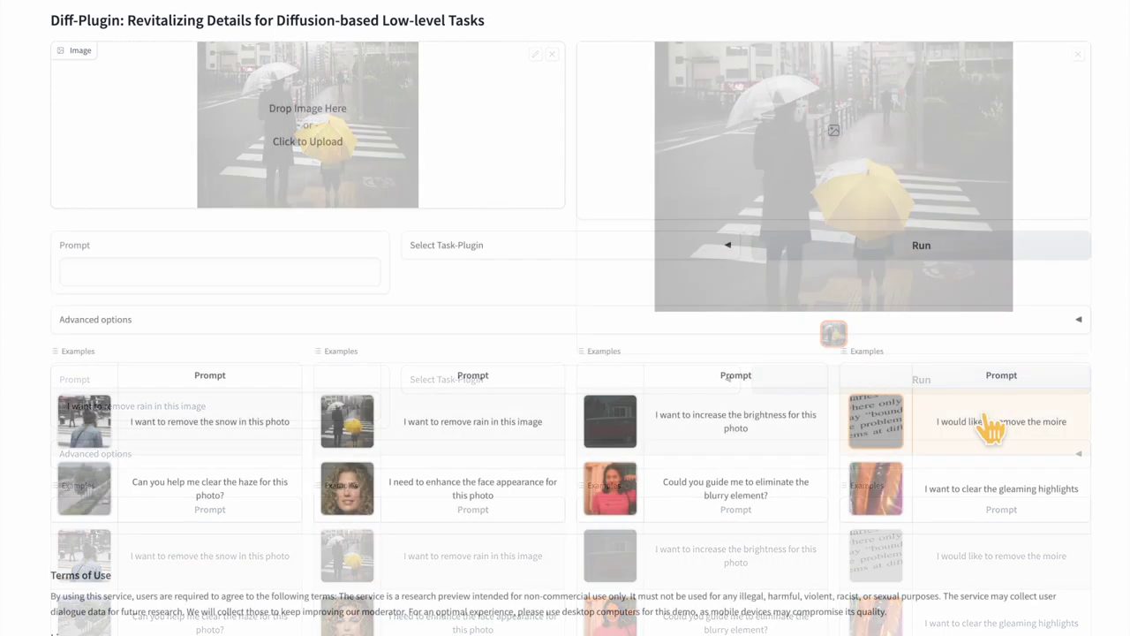
# Load the printed-text example with the prompt "I would like to remove the moire" and run it.
pyautogui.click(984, 429)
pyautogui.moveTo(285, 270); pyautogui.dragTo(60, 285)
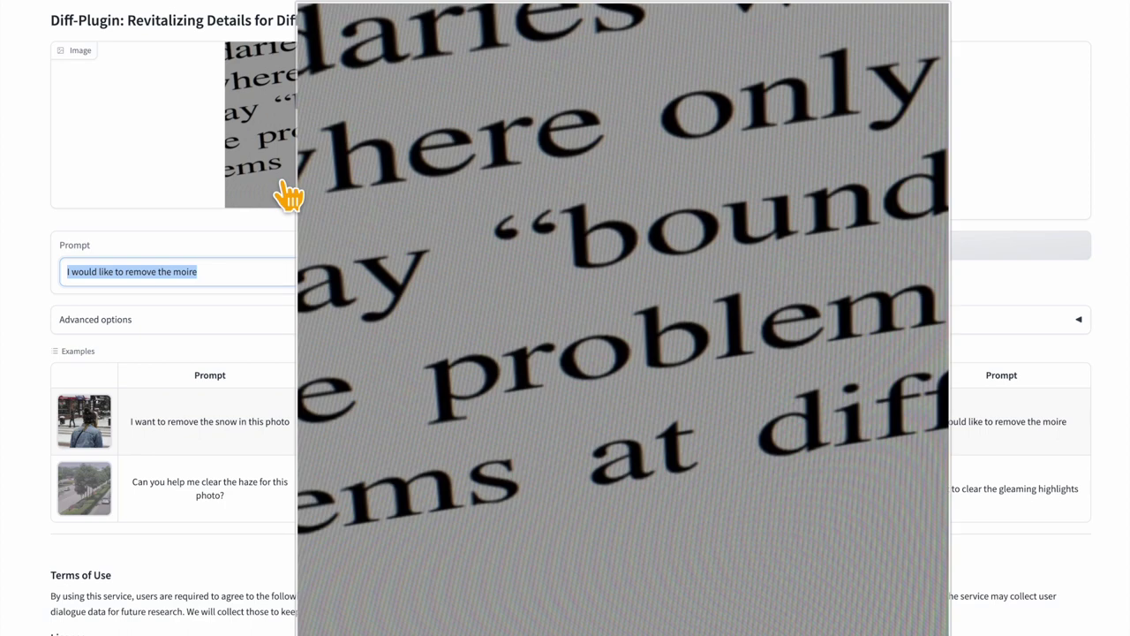
pyautogui.click(812, 256)
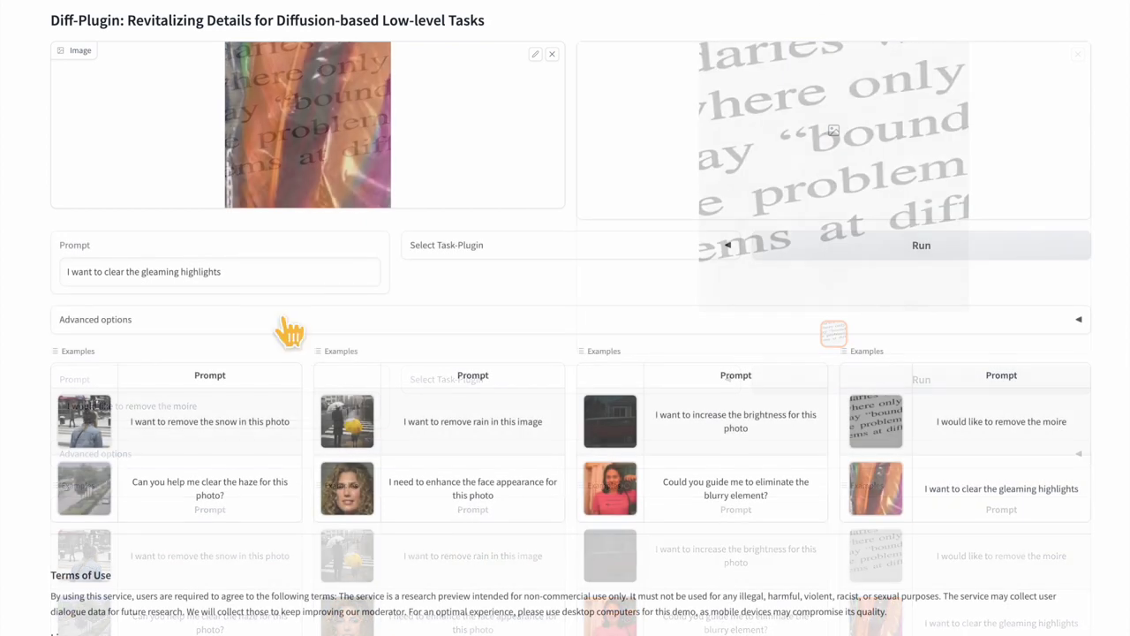
# Run the example prompts "I want to clear the gleaming highlights" and "Could you guide me to eliminate the blurry element?" on their sample photos.
pyautogui.moveTo(228, 272); pyautogui.dragTo(65, 286)
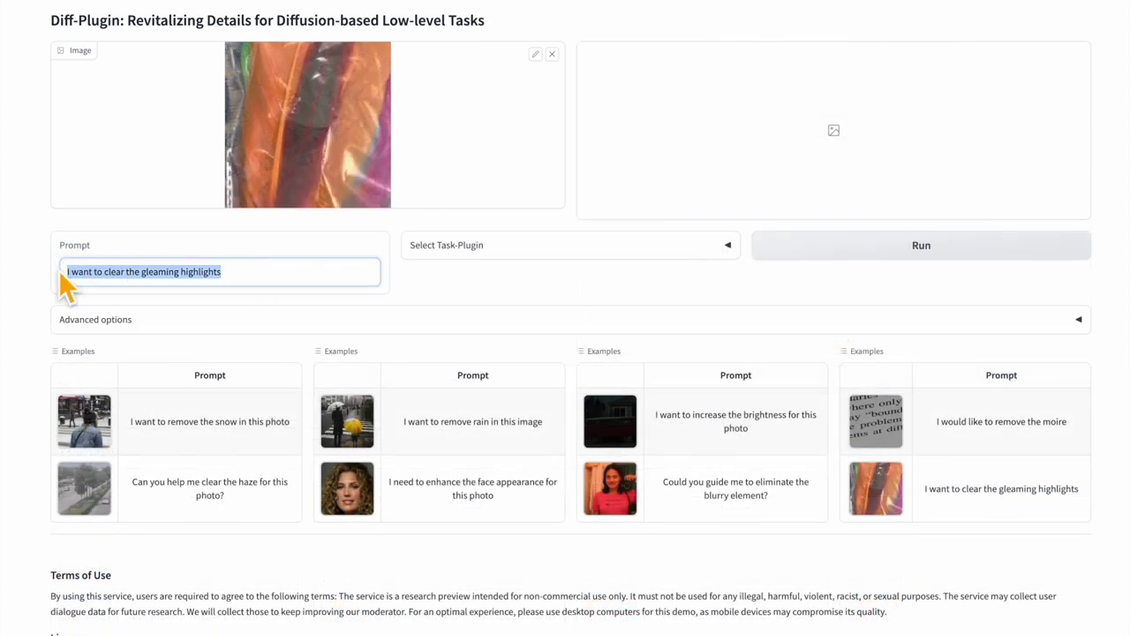
pyautogui.click(817, 254)
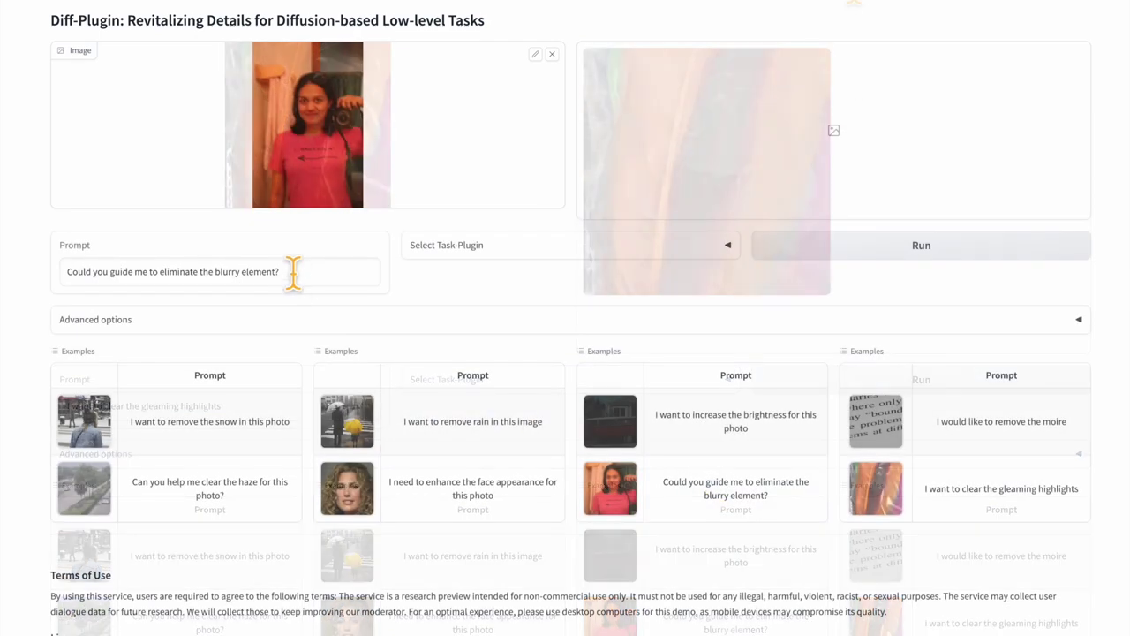
pyautogui.moveTo(292, 273); pyautogui.dragTo(69, 271)
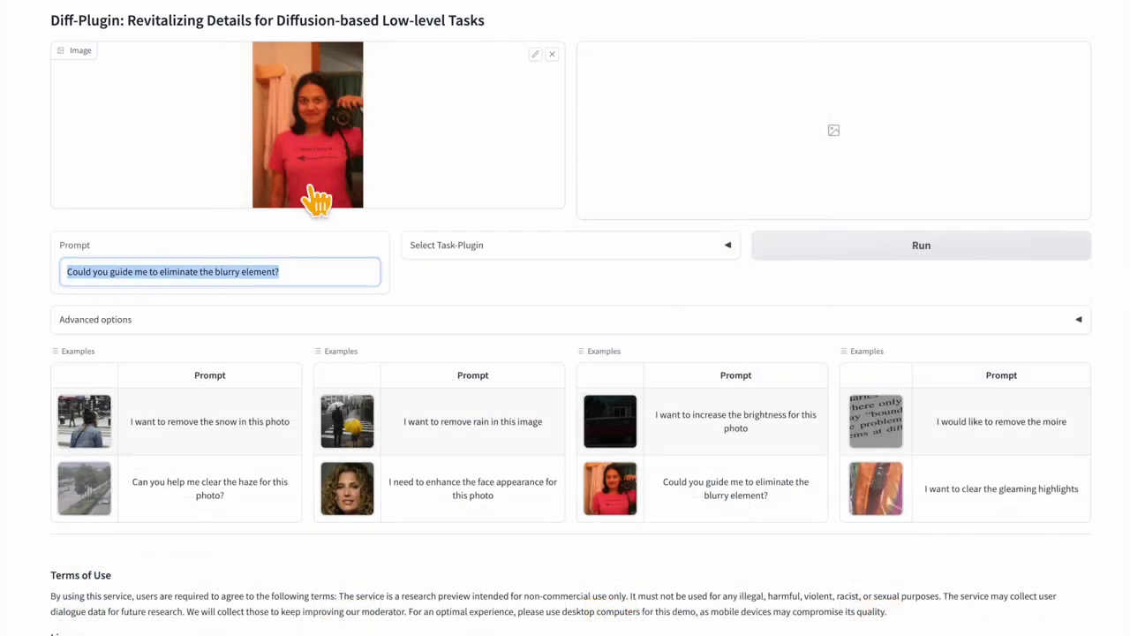
pyautogui.click(805, 254)
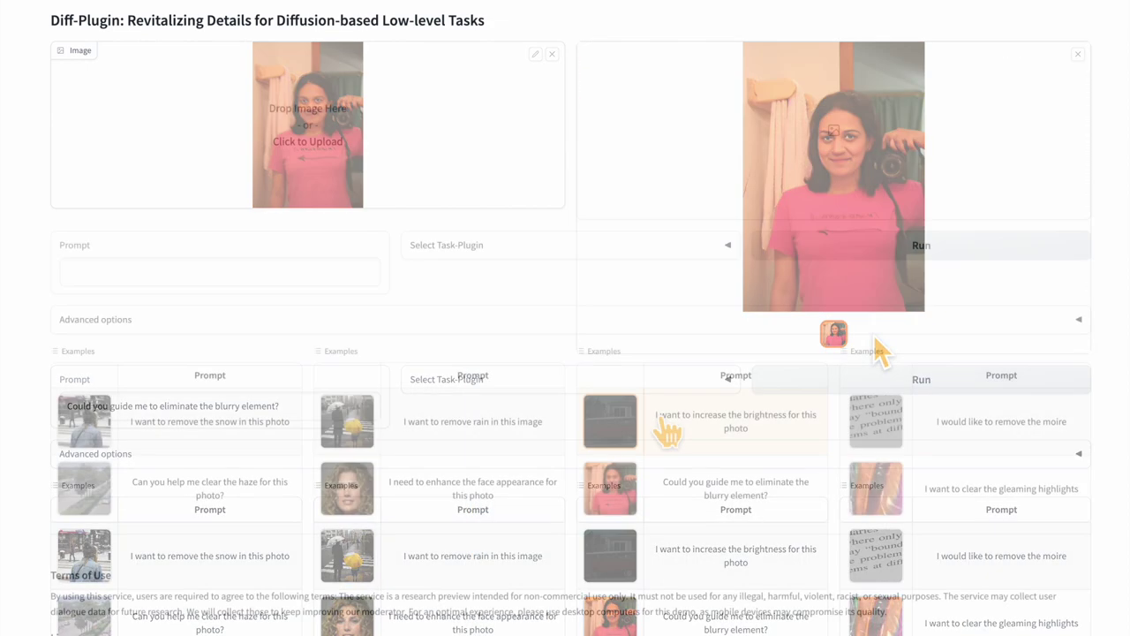
# Load the dark van example with the prompt "I want to increase the brightness for this photo" and run it.
pyautogui.click(668, 422)
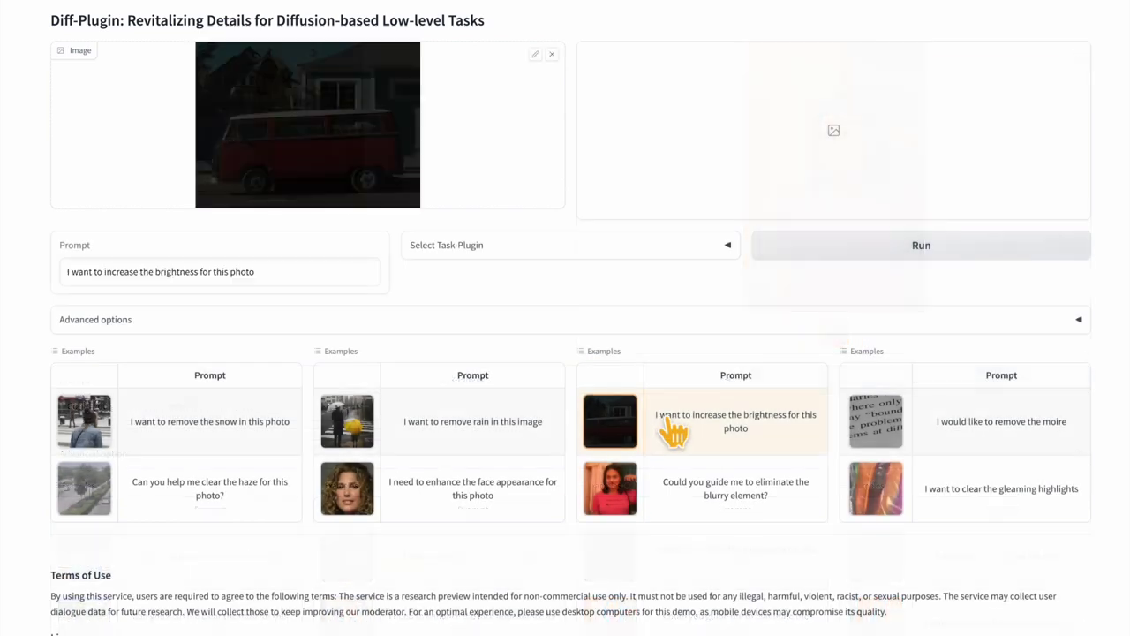
pyautogui.moveTo(277, 272); pyautogui.dragTo(61, 285)
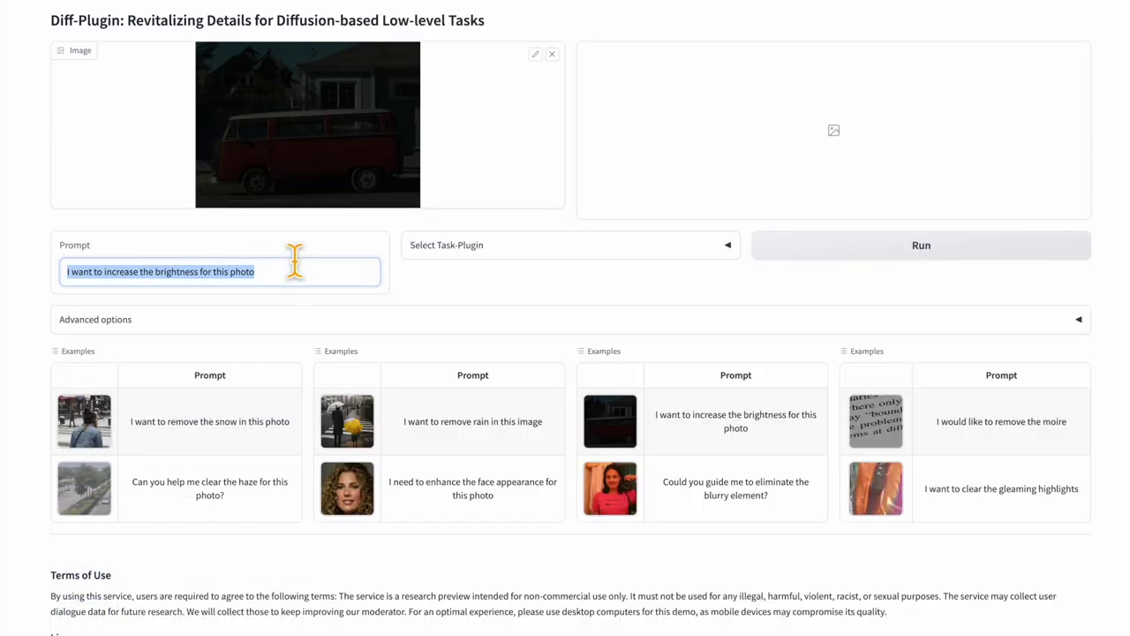
pyautogui.click(797, 256)
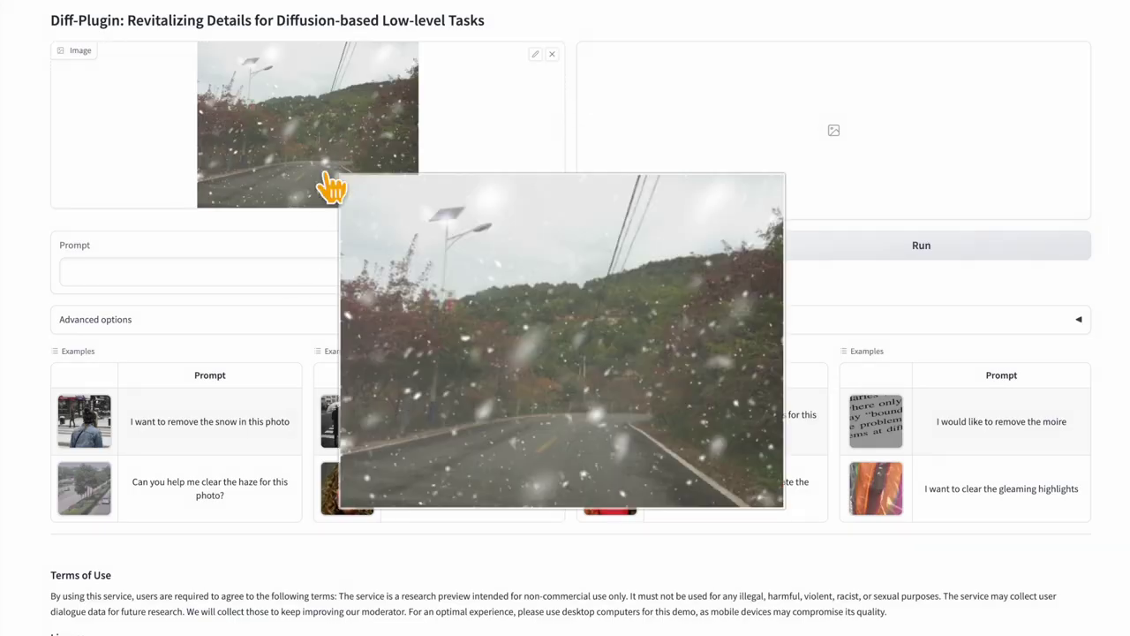
# Enter the prompt "I want to remove snow from this image" for the snowy road photo and run it.
pyautogui.click(209, 265)
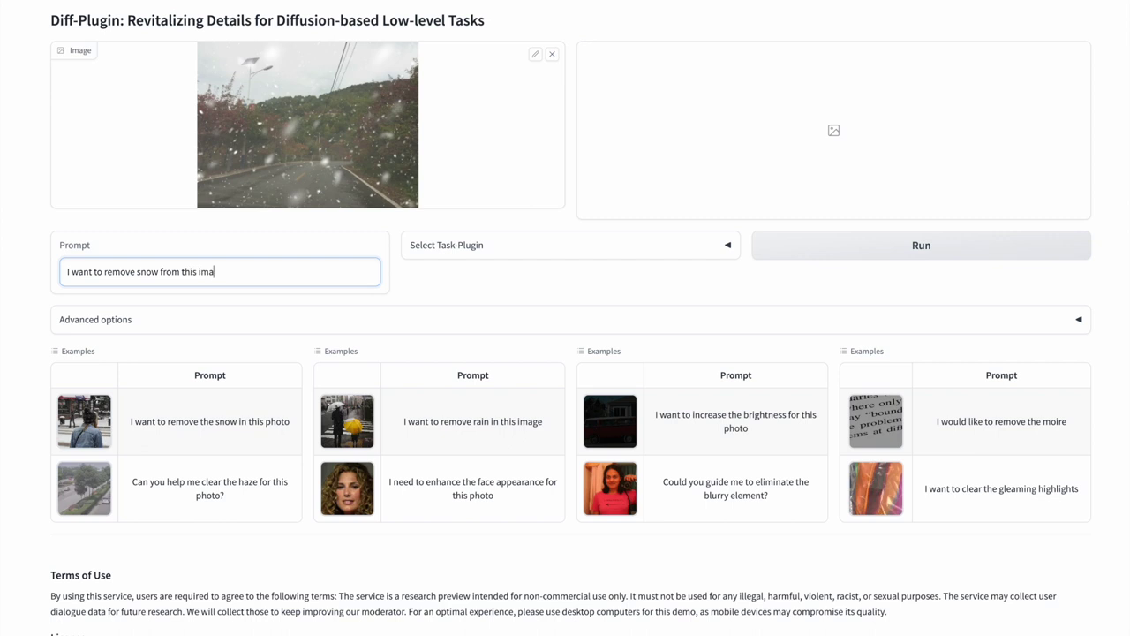
pyautogui.click(793, 247)
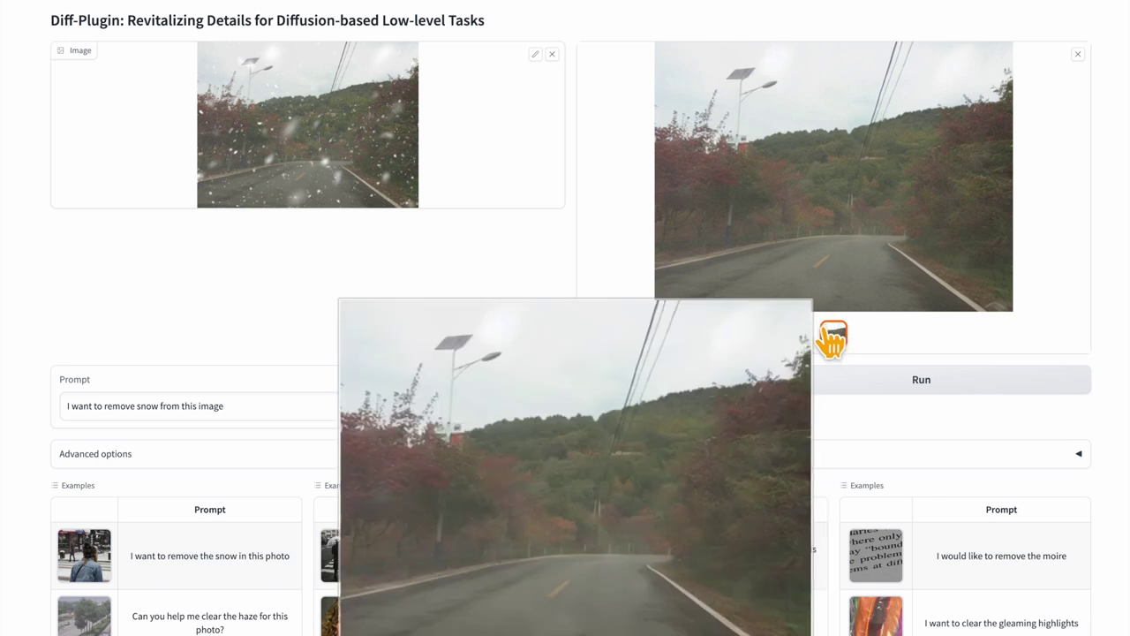
# Replace the prompt with "clear the haze from this photo" and rerun the snowy road image.
pyautogui.moveTo(235, 404); pyautogui.dragTo(41, 416)
pyautogui.write('clear the')
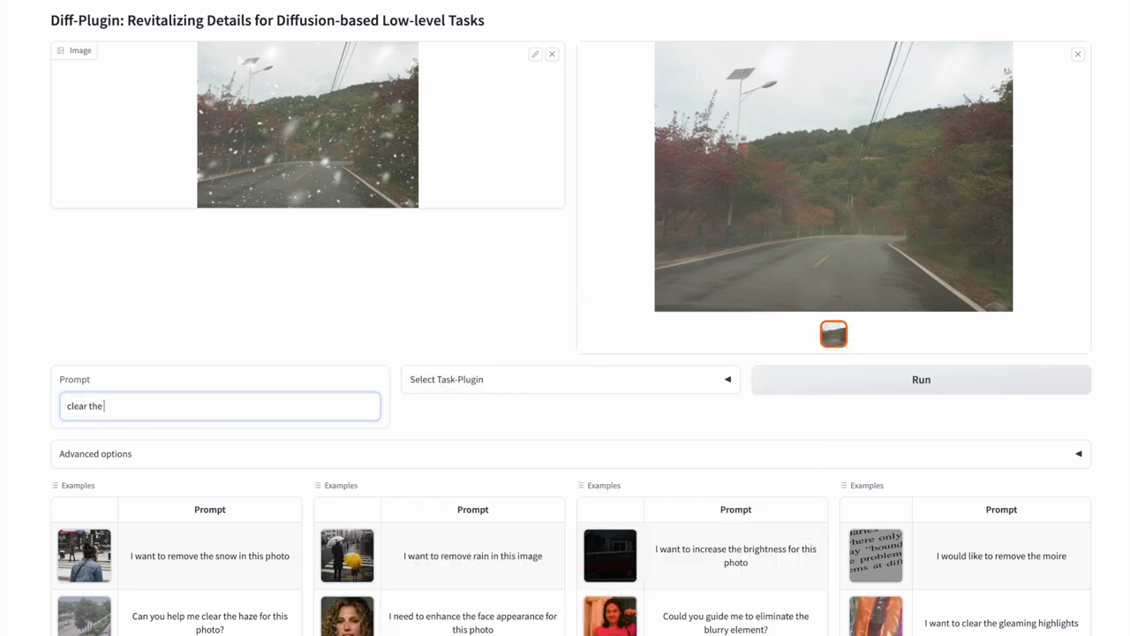
pyautogui.write(' haze from this photo')
pyautogui.click(768, 389)
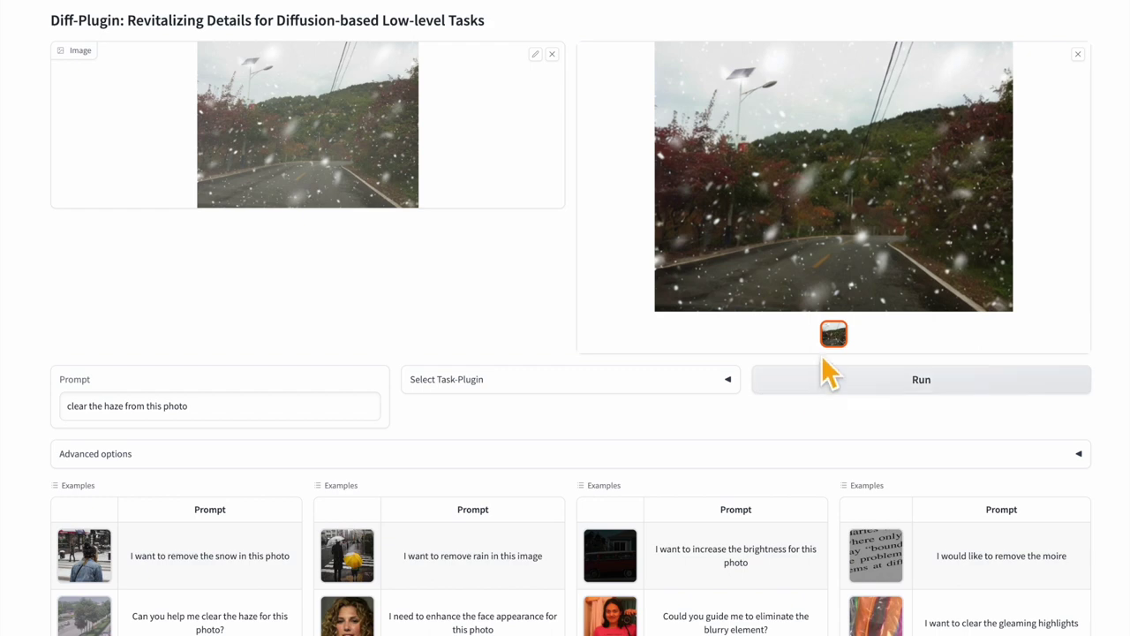
pyautogui.moveTo(834, 343)
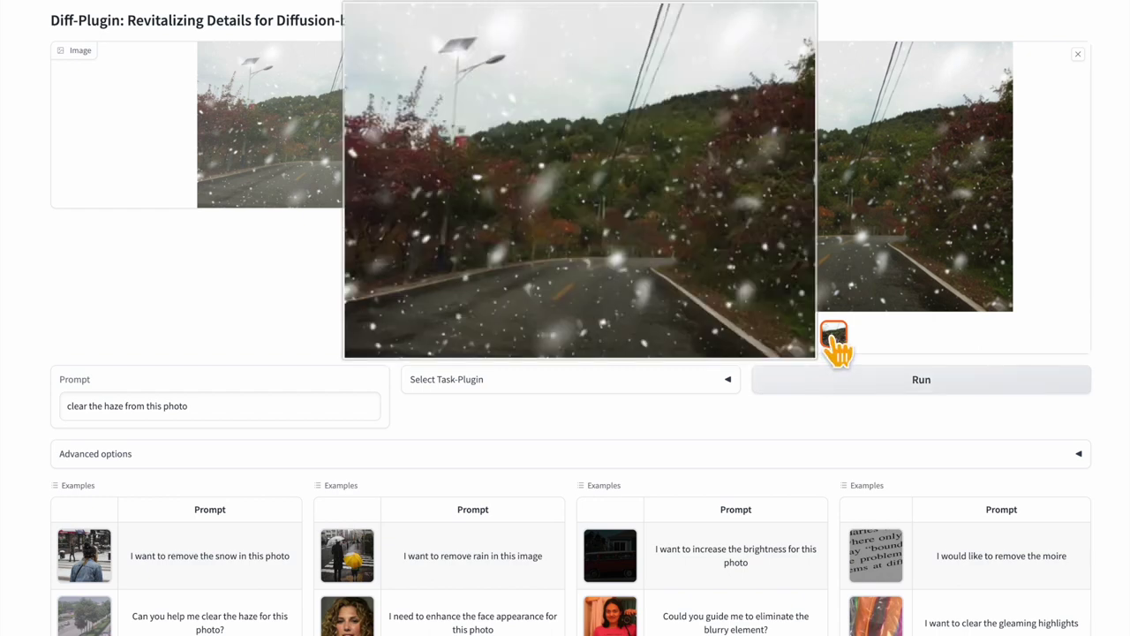
# Replace the prompt with "remove snow and clear haze from this photo" and process the road image again.
pyautogui.moveTo(250, 409); pyautogui.dragTo(63, 424)
pyautogui.write('remove snow and cle')
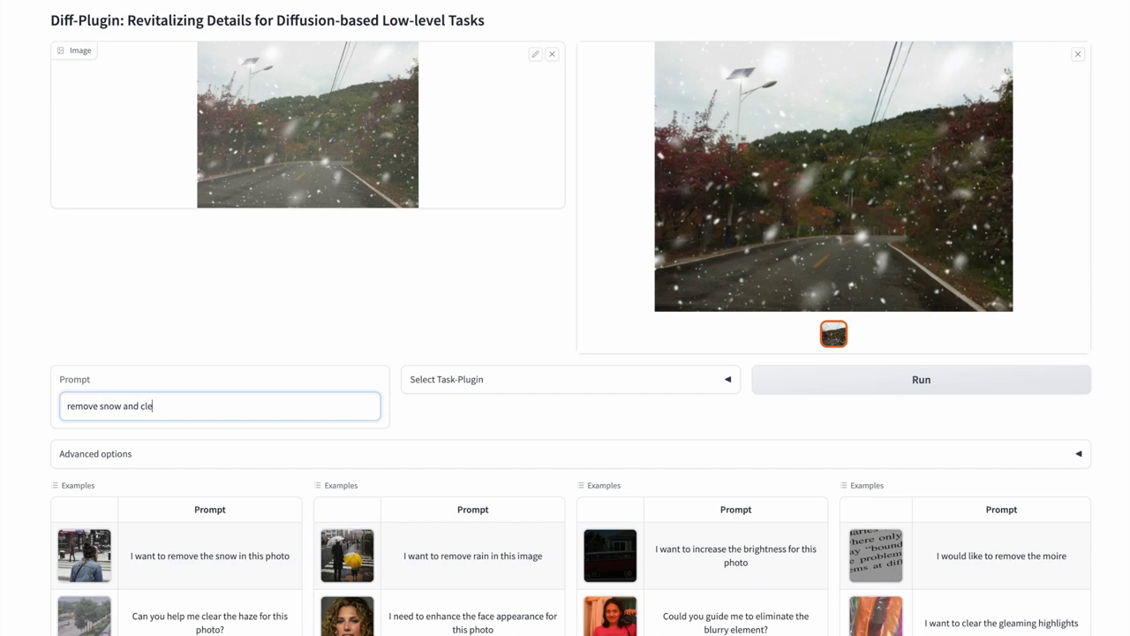
pyautogui.write('ar haze from this photo')
pyautogui.click(768, 381)
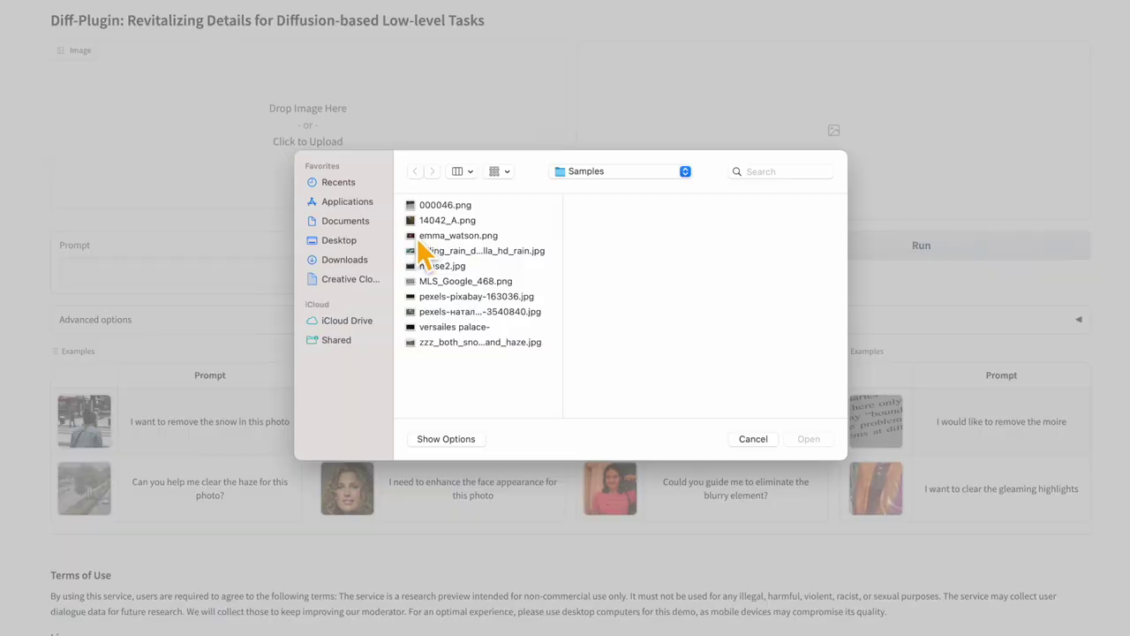
# Upload pexels-pixabay-163036.jpg from the Samples folder and run it with the unrelated prompt "What are you doing?".
pyautogui.click(446, 281)
pyautogui.click(446, 297)
pyautogui.doubleClick(446, 297)
pyautogui.click(275, 273)
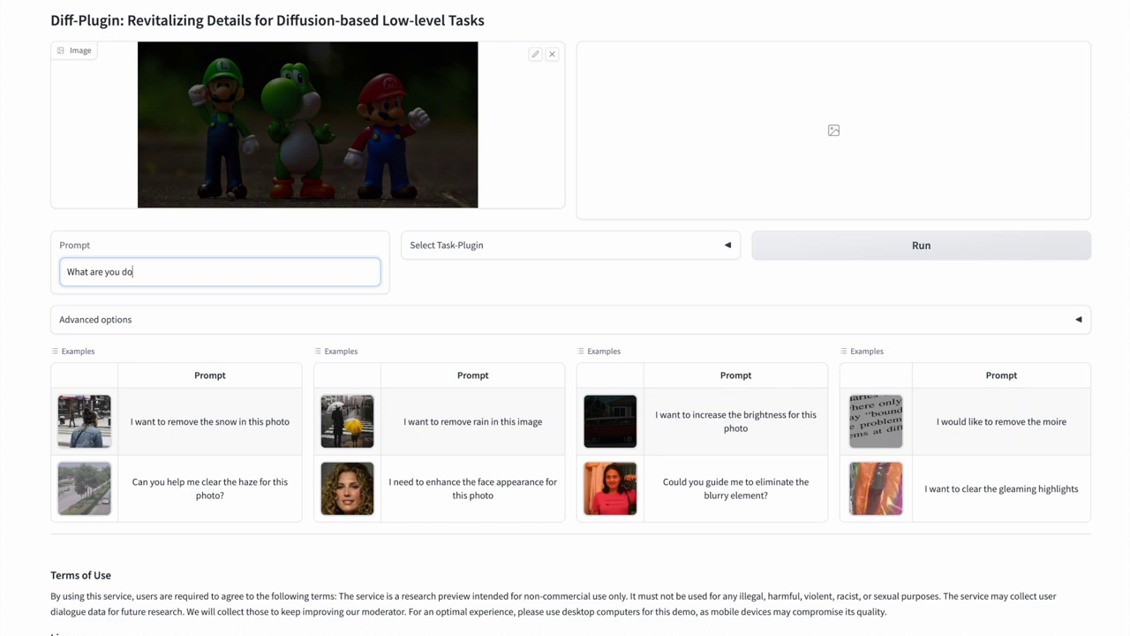
pyautogui.click(1015, 252)
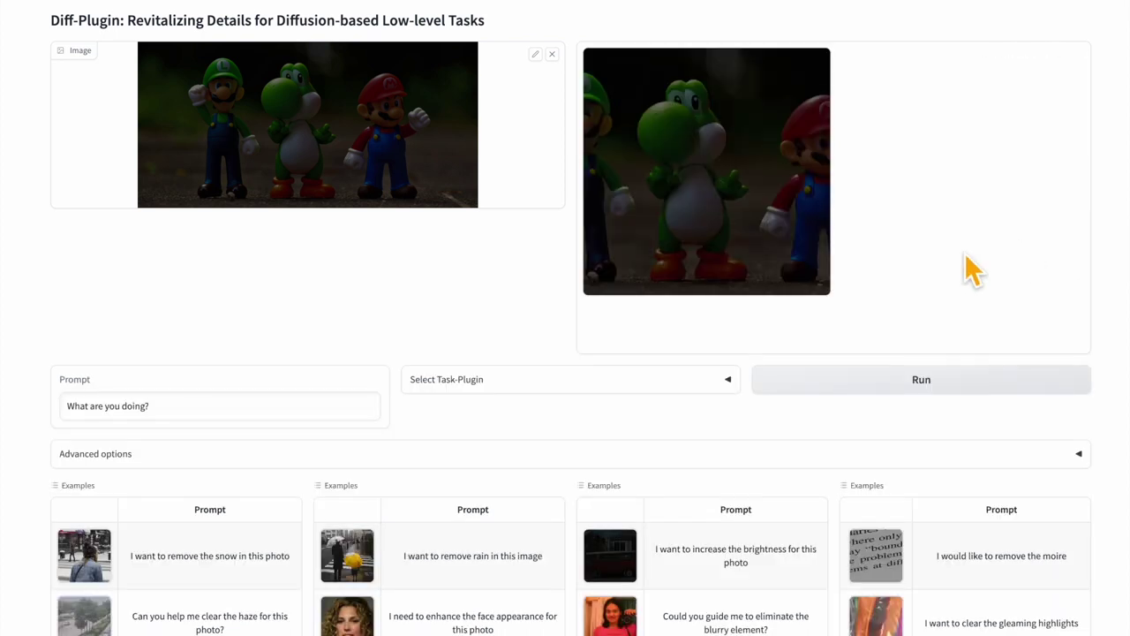
# Change the prompt to "See here," and run the dark figurine photo.
pyautogui.tripleClick(192, 404)
pyautogui.write('See here,')
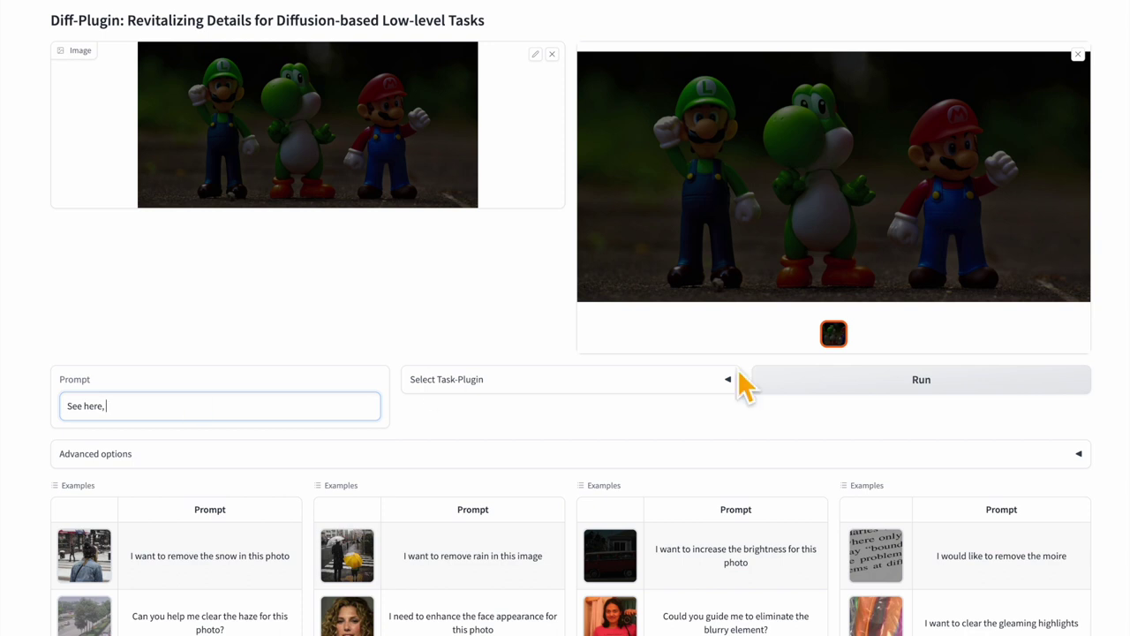
pyautogui.click(852, 384)
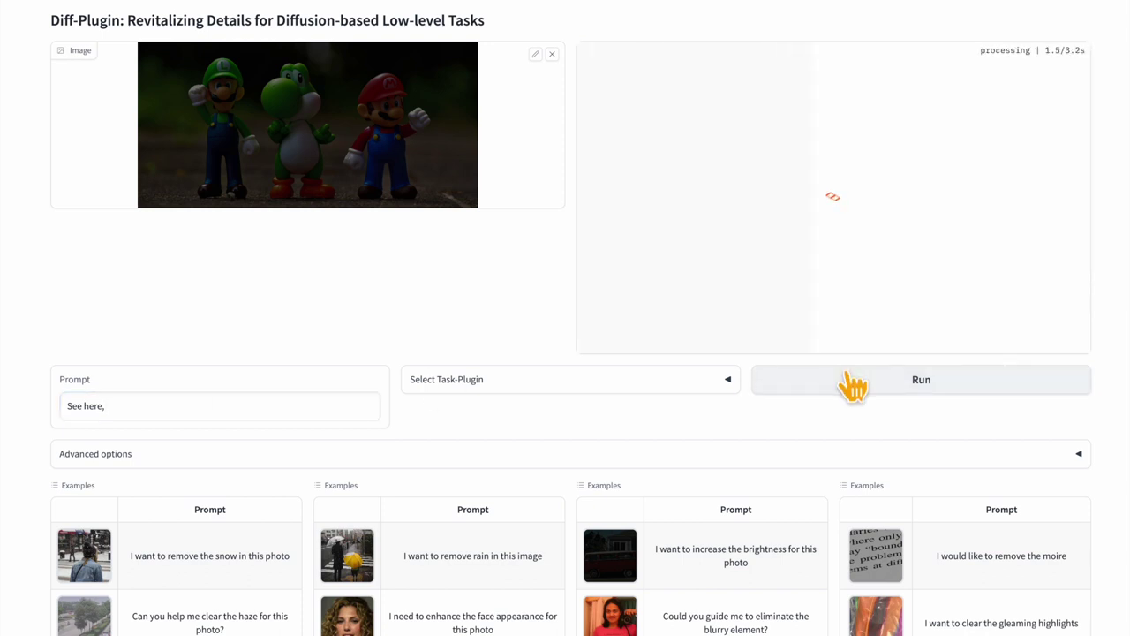
# Change the prompt to "I am watching you" and run the dark figurine photo.
pyautogui.click(202, 409)
pyautogui.write('I am watching you')
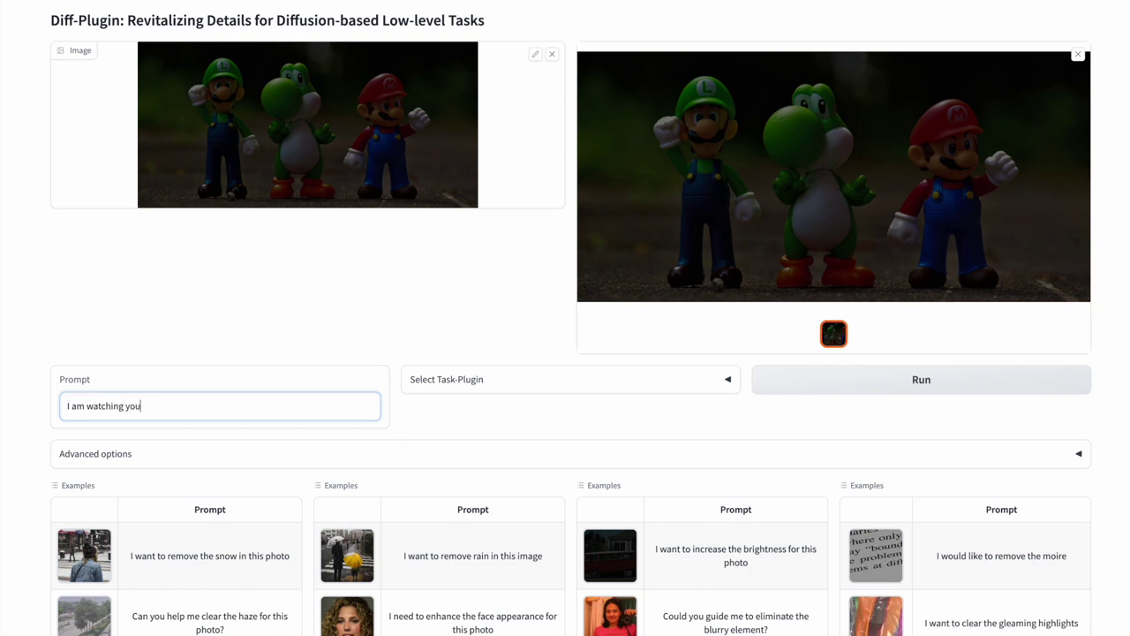
pyautogui.click(807, 391)
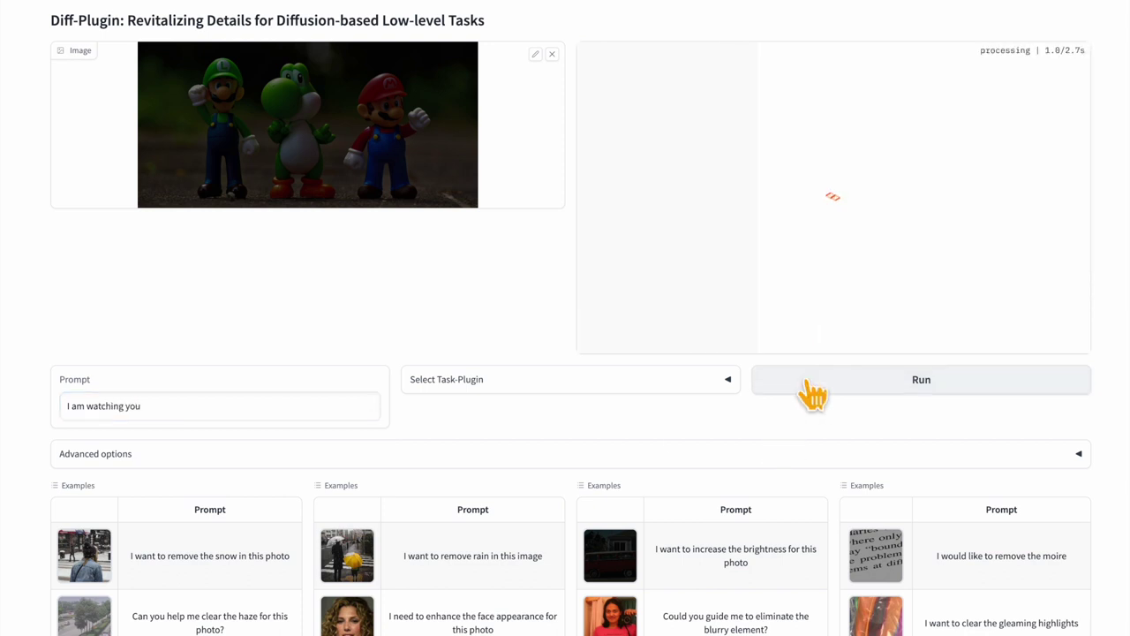
# Change the prompt to "guess what" and run the dark figurine photo.
pyautogui.tripleClick(181, 409)
pyautogui.write('guess what')
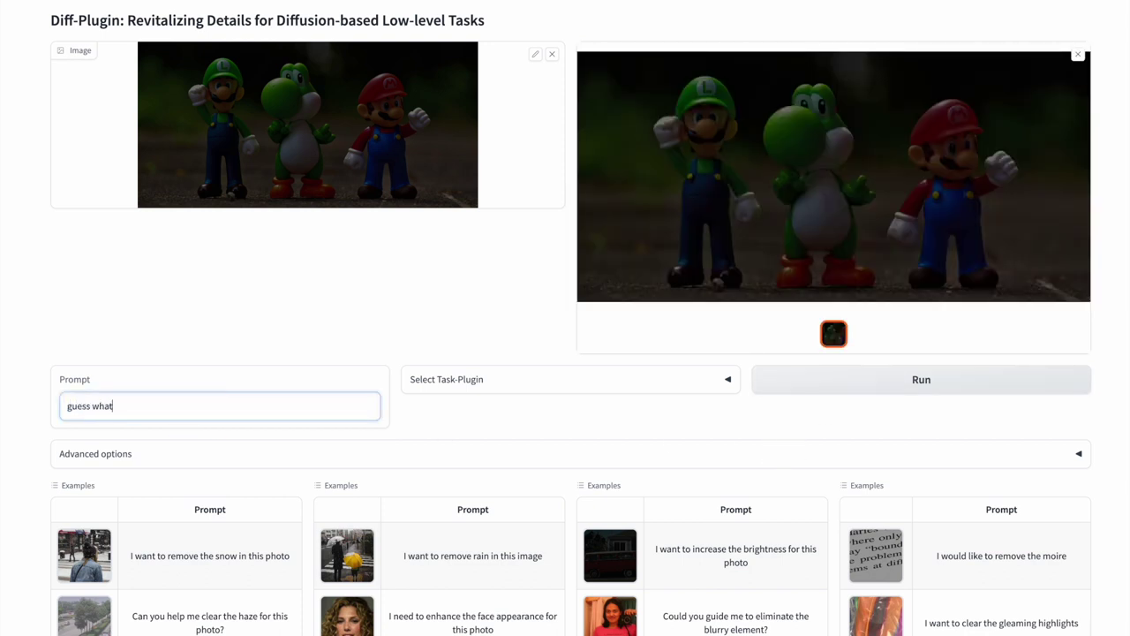
pyautogui.click(795, 396)
# Change the prompt to "A cute dog" and run the dark figurine photo.
pyautogui.tripleClick(220, 402)
pyautogui.write('A cute dog')
pyautogui.click(847, 396)
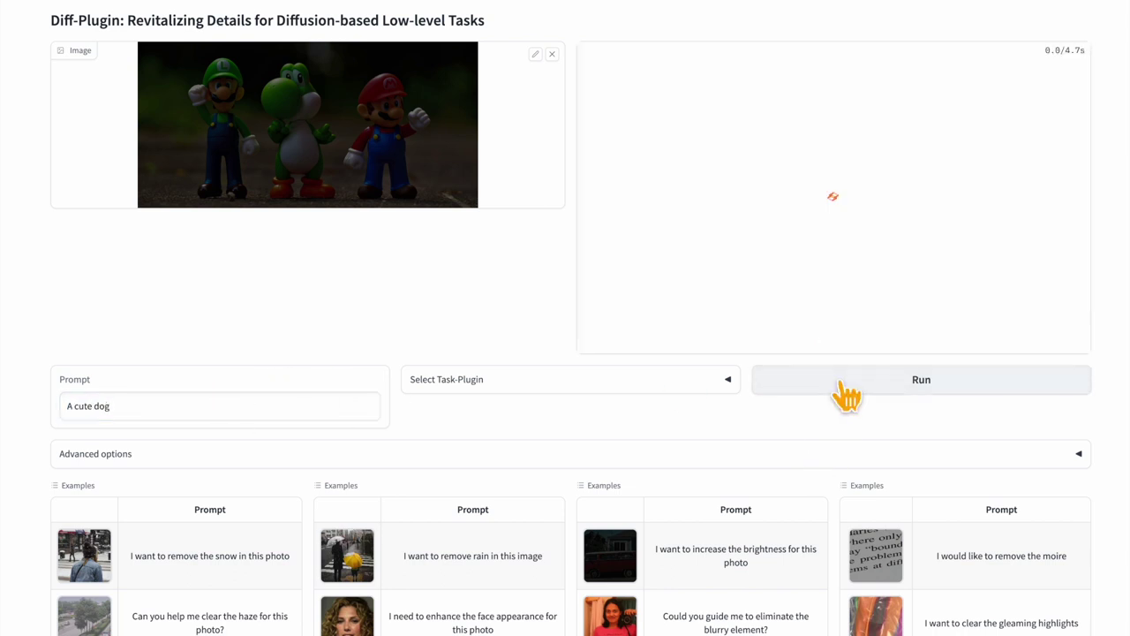
# Change the prompt to "enhance the brightness for this" and run the dark figurine photo.
pyautogui.tripleClick(265, 409)
pyautogui.write('enhance the brightness for this')
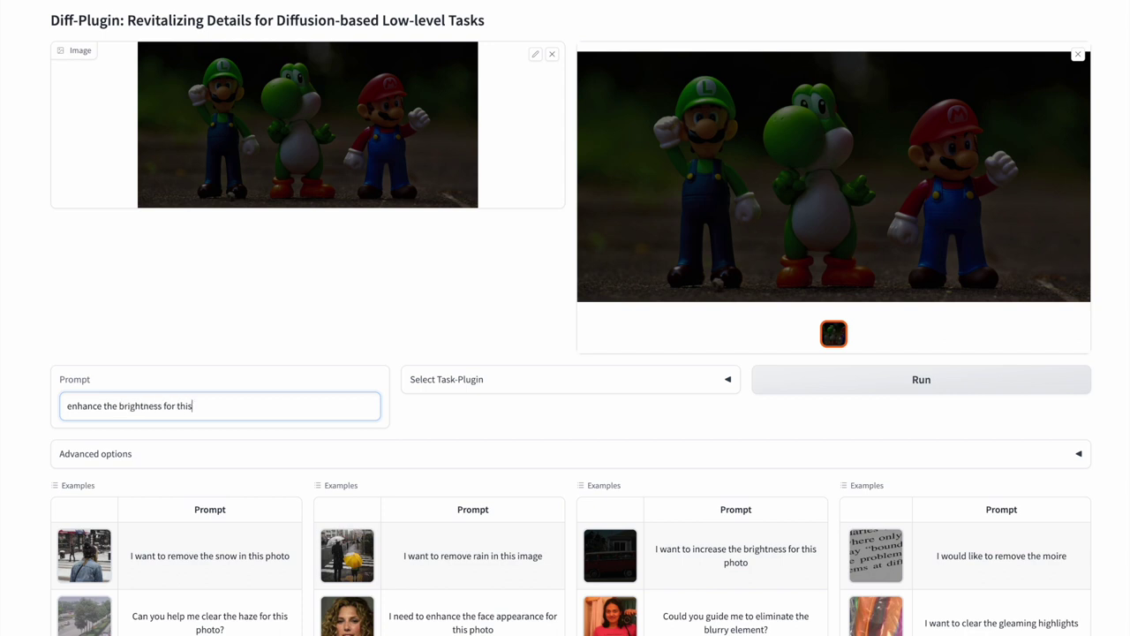
pyautogui.click(785, 393)
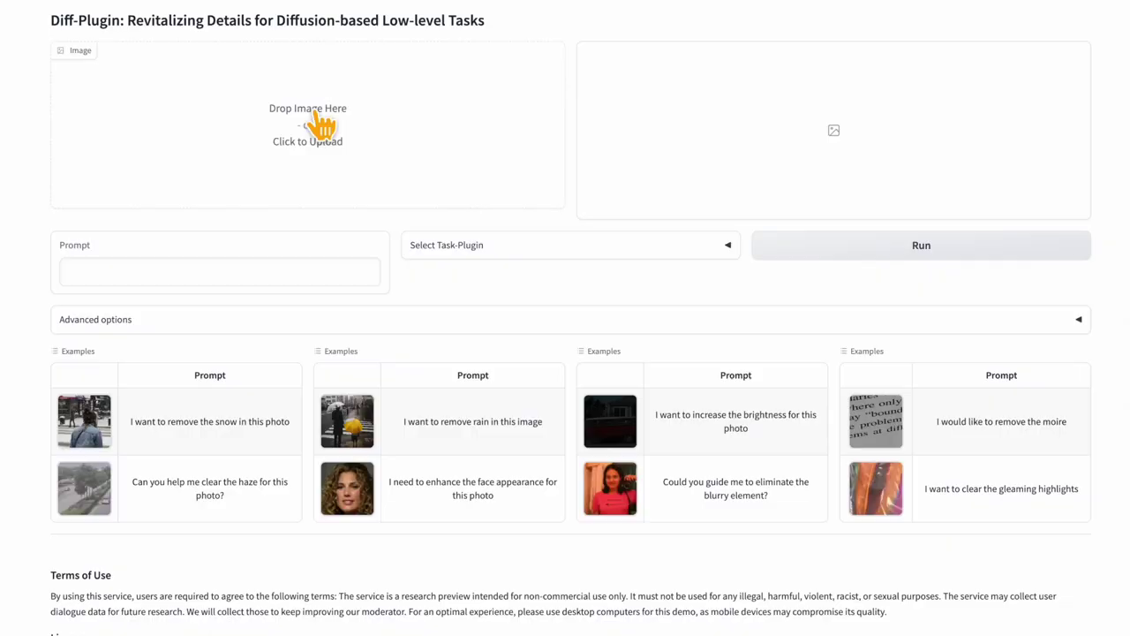
# Upload 000046.png from the Samples folder and process it with the Demoireing task plugin instead of a prompt.
pyautogui.click(324, 126)
pyautogui.click(426, 205)
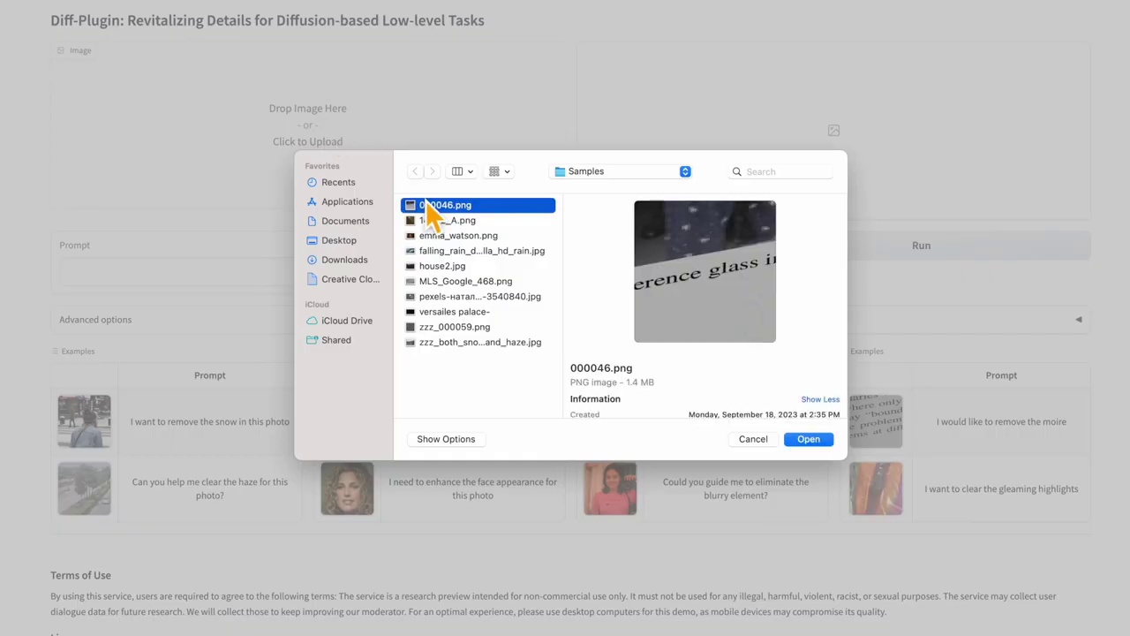
pyautogui.doubleClick(427, 205)
pyautogui.click(727, 248)
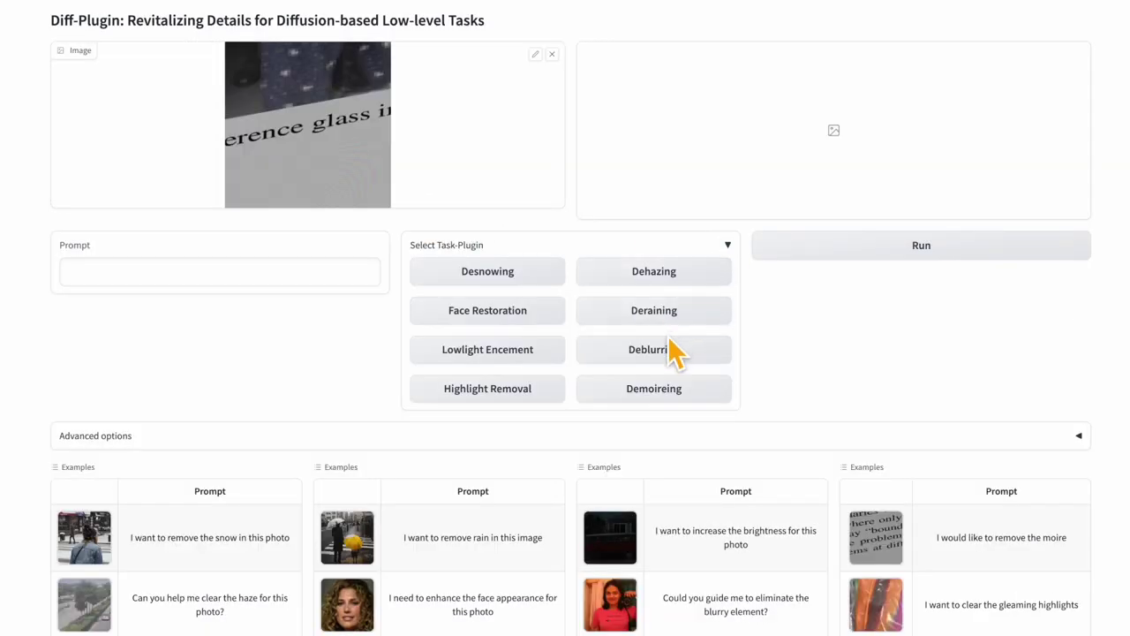
pyautogui.click(668, 389)
pyautogui.click(880, 252)
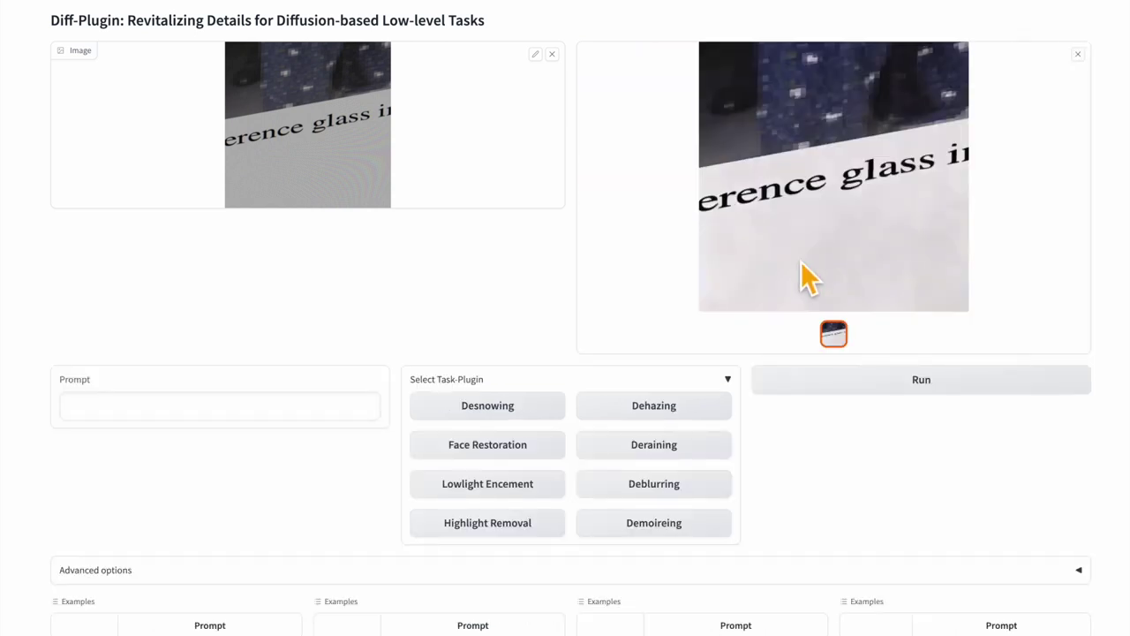
# Replace the input image with 14042_A.png, the glossy brown surface, and process it with the Highlight Removal plugin.
pyautogui.click(553, 55)
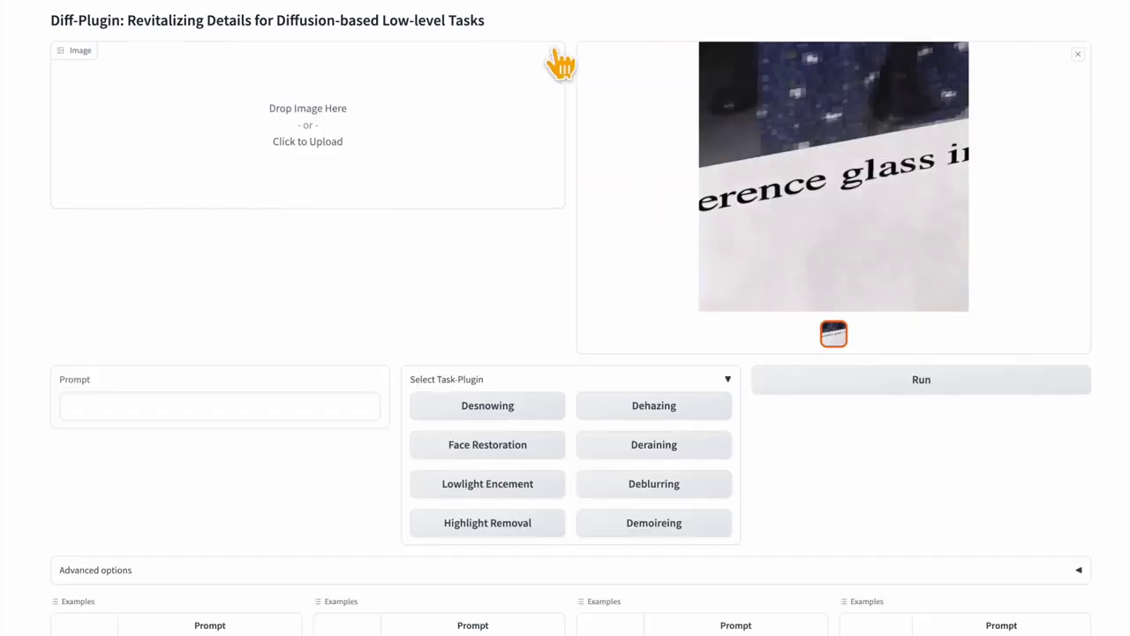
pyautogui.click(349, 135)
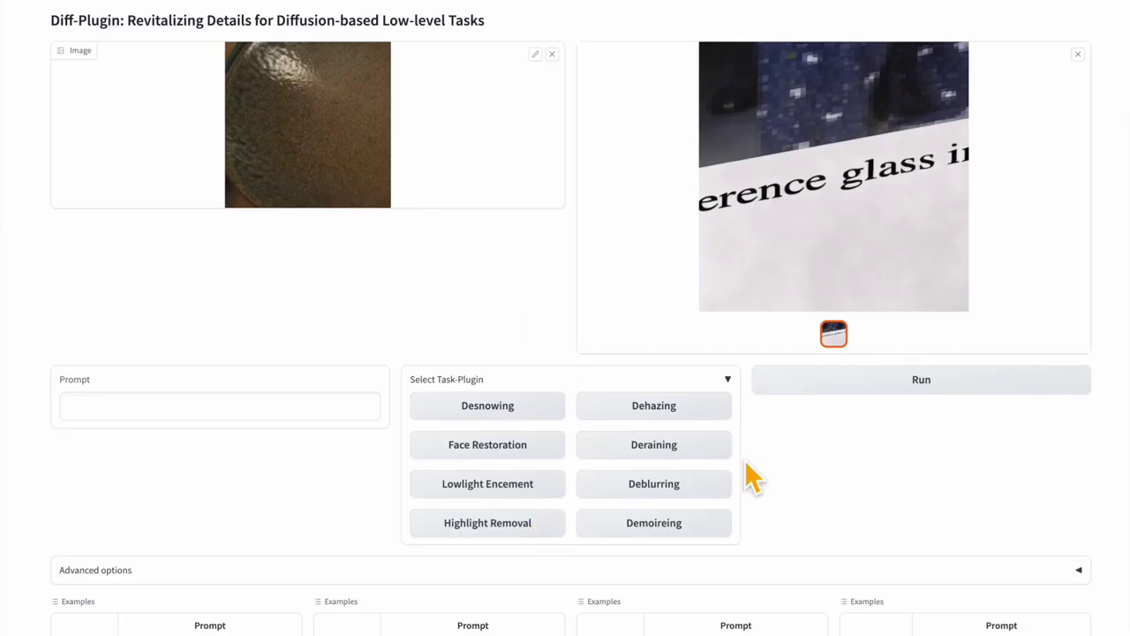
pyautogui.click(851, 391)
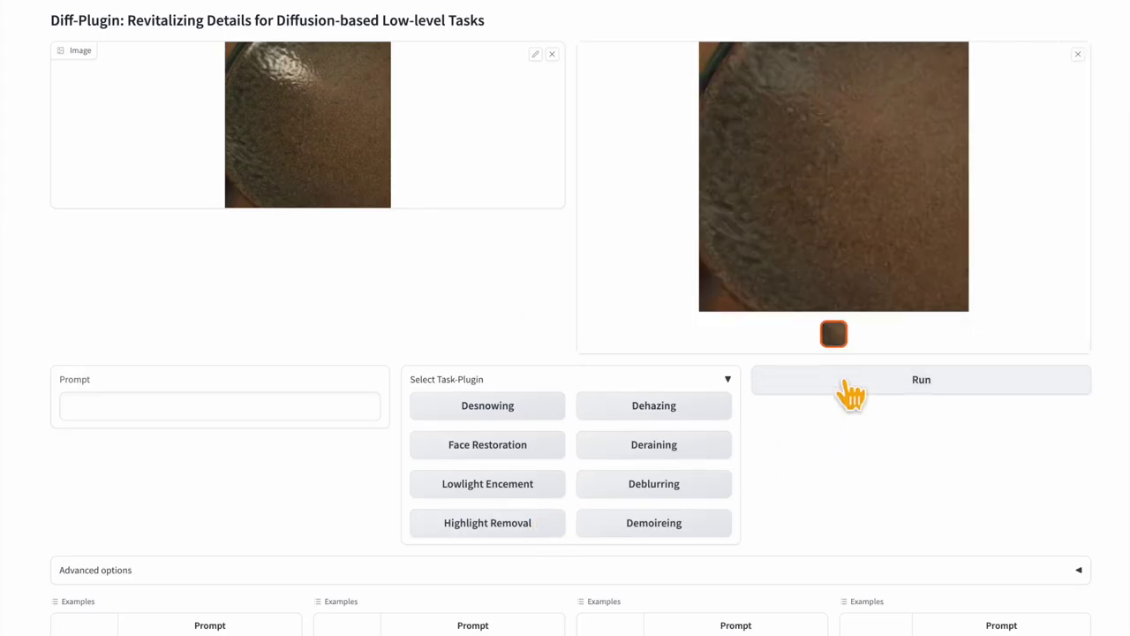
# Replace the input image with emma_watson.png and process it with the Face Restoration plugin.
pyautogui.click(552, 53)
pyautogui.click(372, 132)
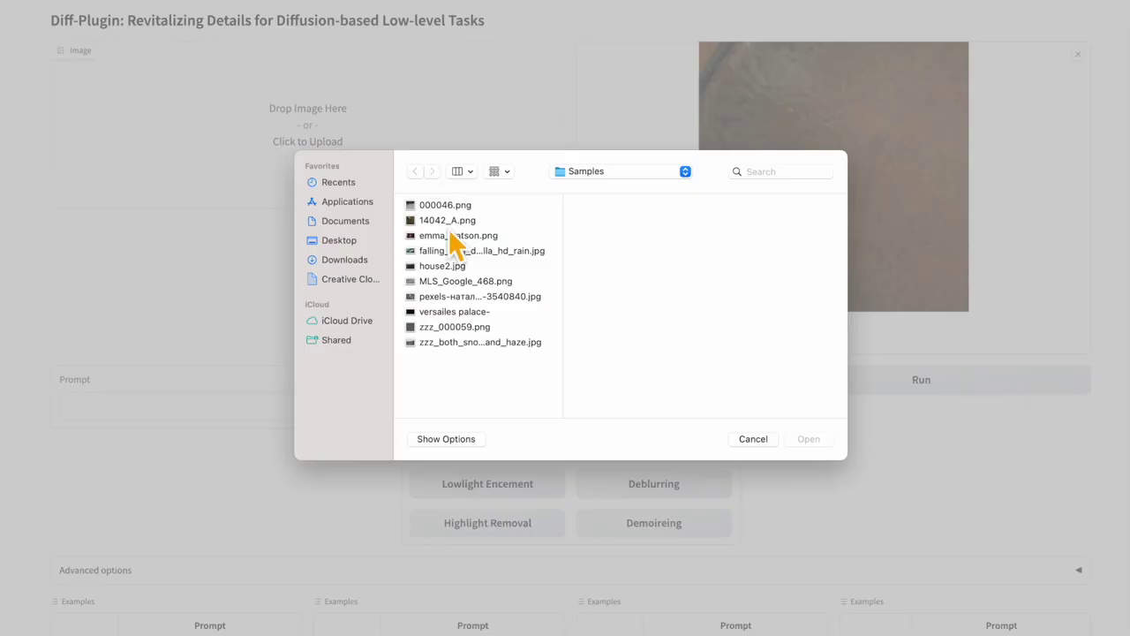
pyautogui.doubleClick(451, 238)
pyautogui.click(793, 389)
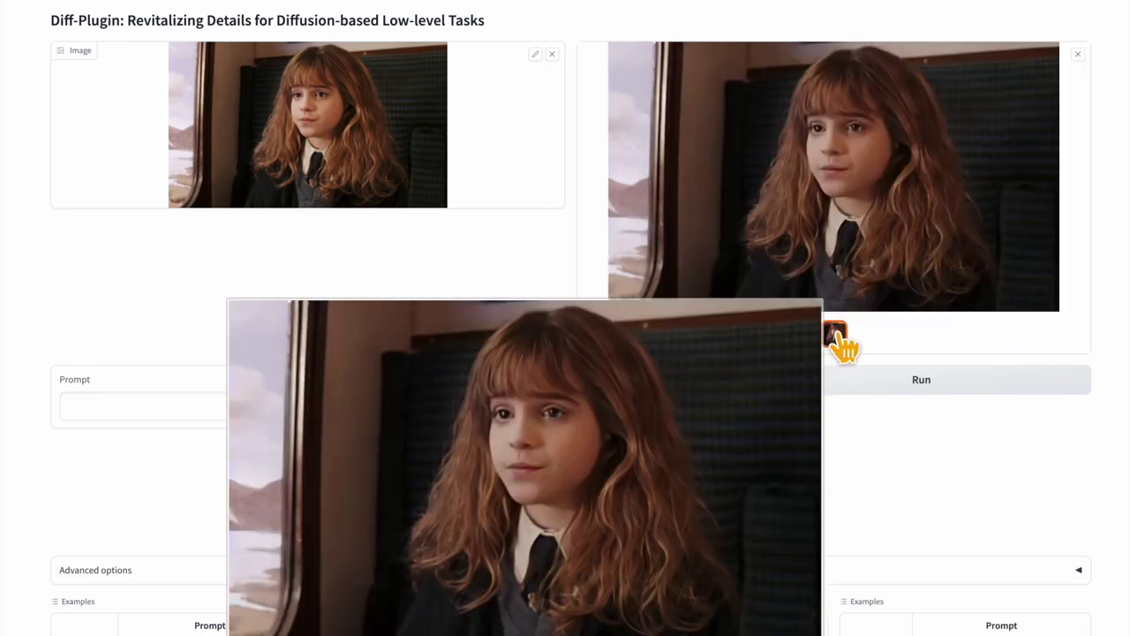
# Replace the input image with the falling-rain umbrella photo from Samples and process it with the Deraining plugin.
pyautogui.click(552, 54)
pyautogui.click(379, 132)
pyautogui.doubleClick(456, 262)
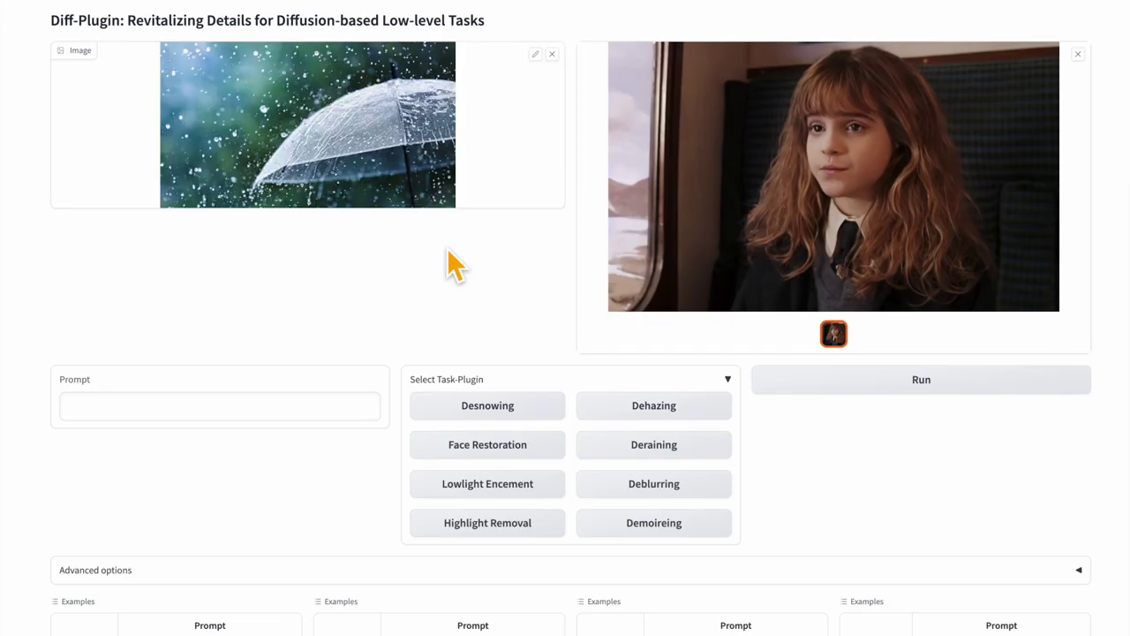
pyautogui.click(810, 387)
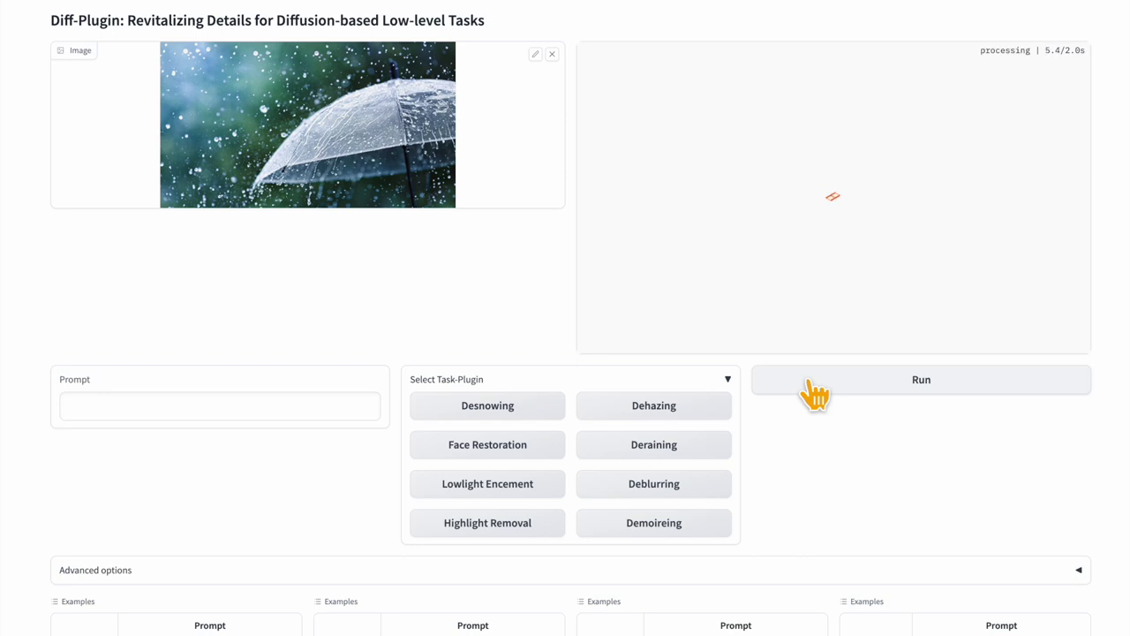
# Replace the input image with house2.jpg and process it with the Deblurring plugin.
pyautogui.click(552, 53)
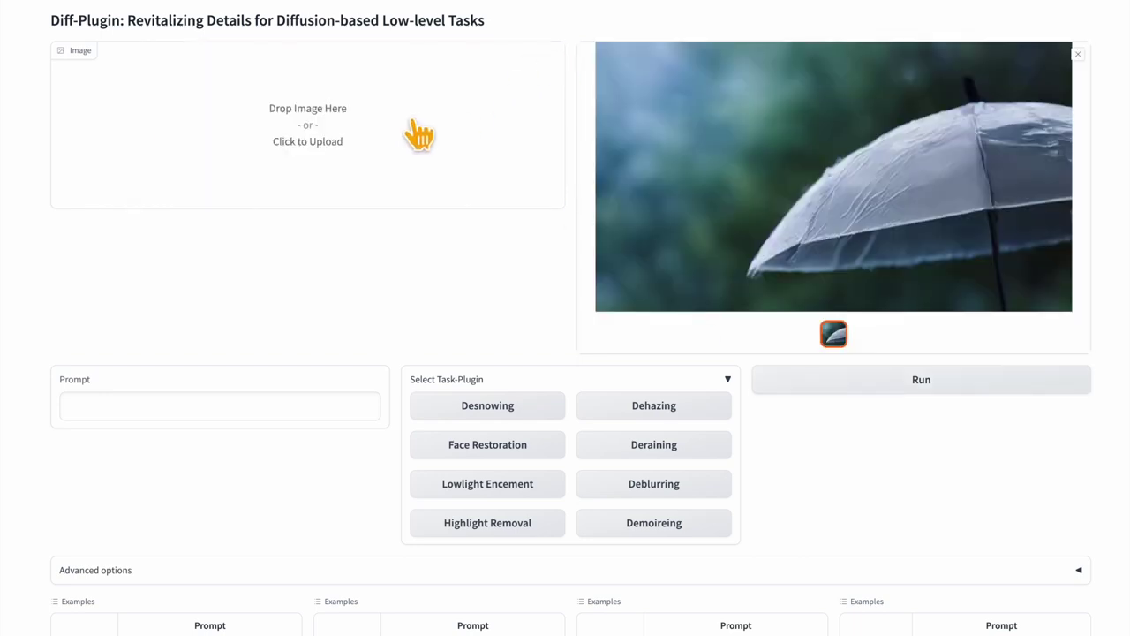
pyautogui.click(431, 141)
pyautogui.doubleClick(449, 277)
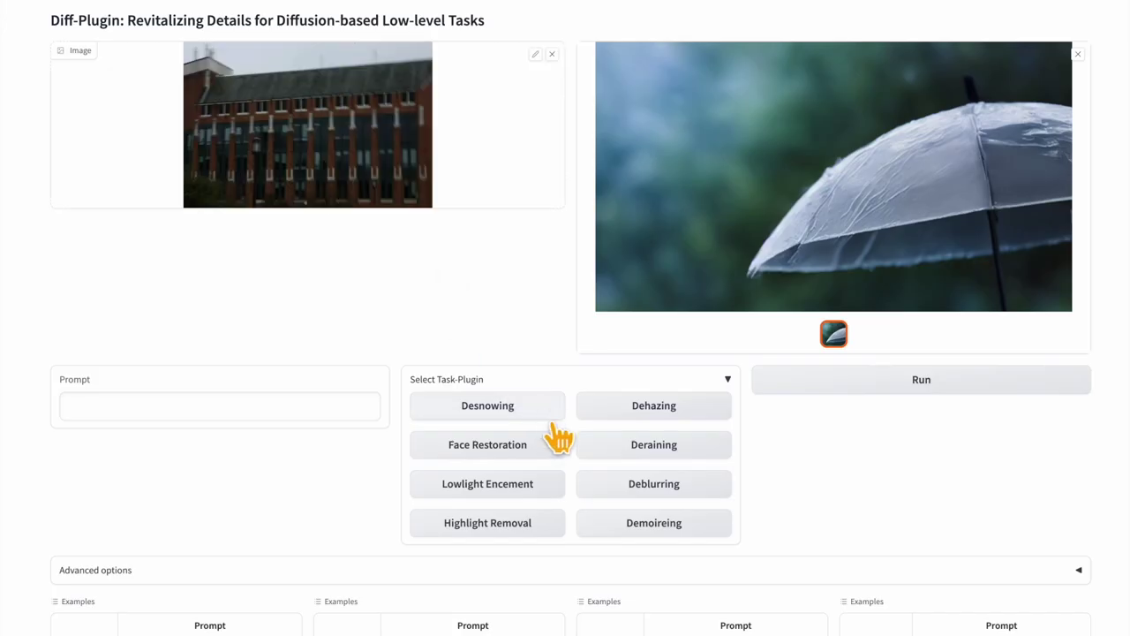
pyautogui.click(839, 385)
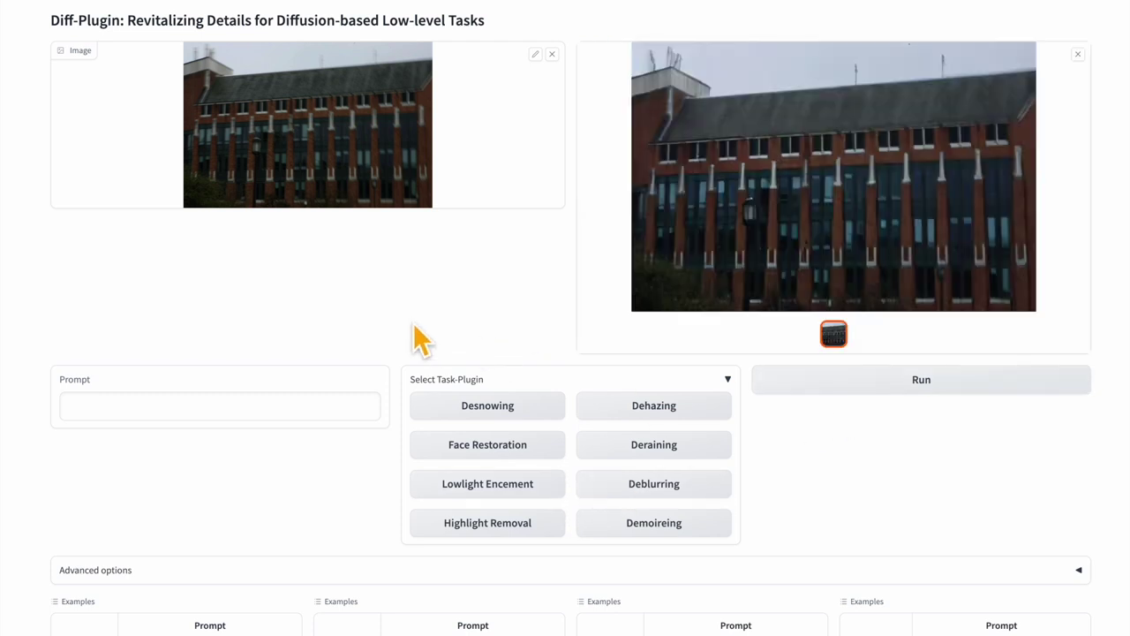
# Replace the input image with MLS_Google_468.png and process it with the Dehazing plugin.
pyautogui.click(552, 54)
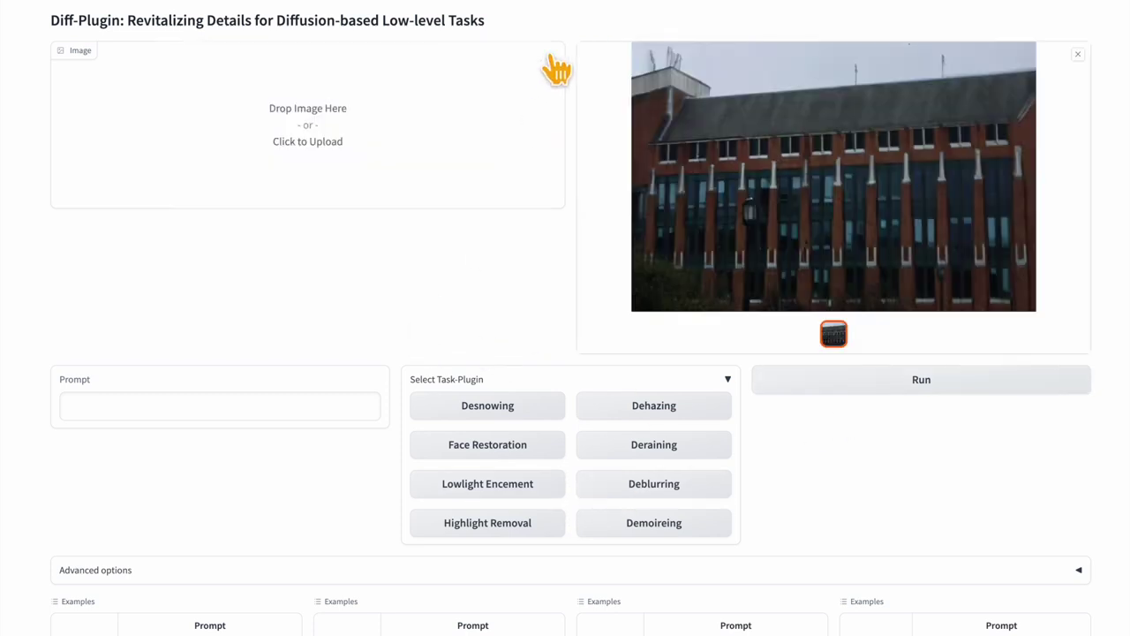
pyautogui.click(395, 141)
pyautogui.doubleClick(461, 283)
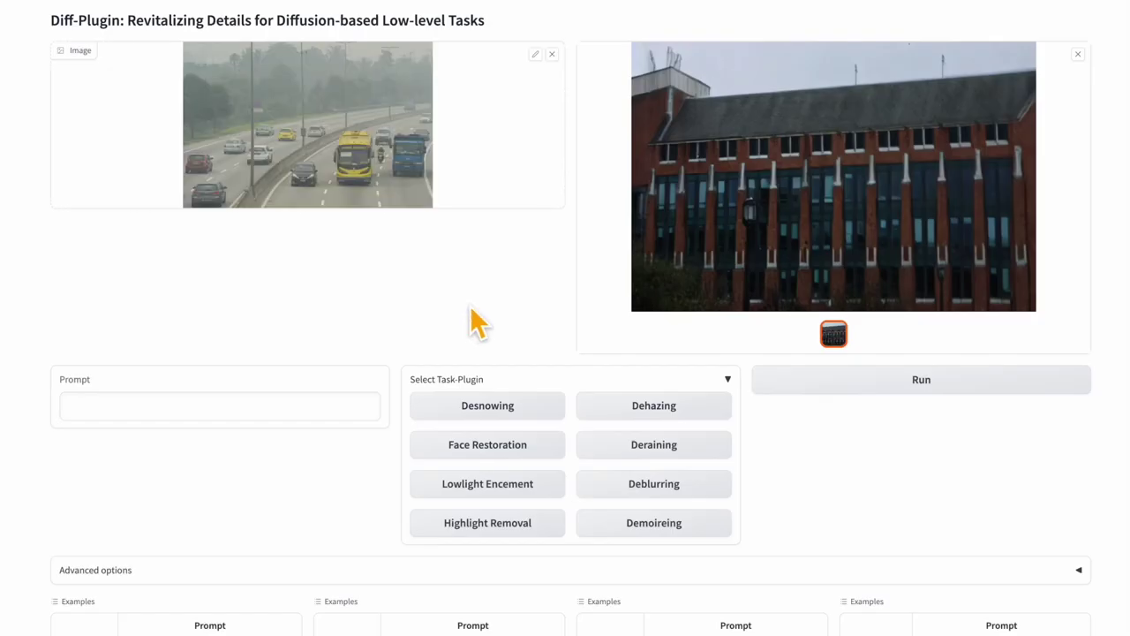
pyautogui.click(825, 389)
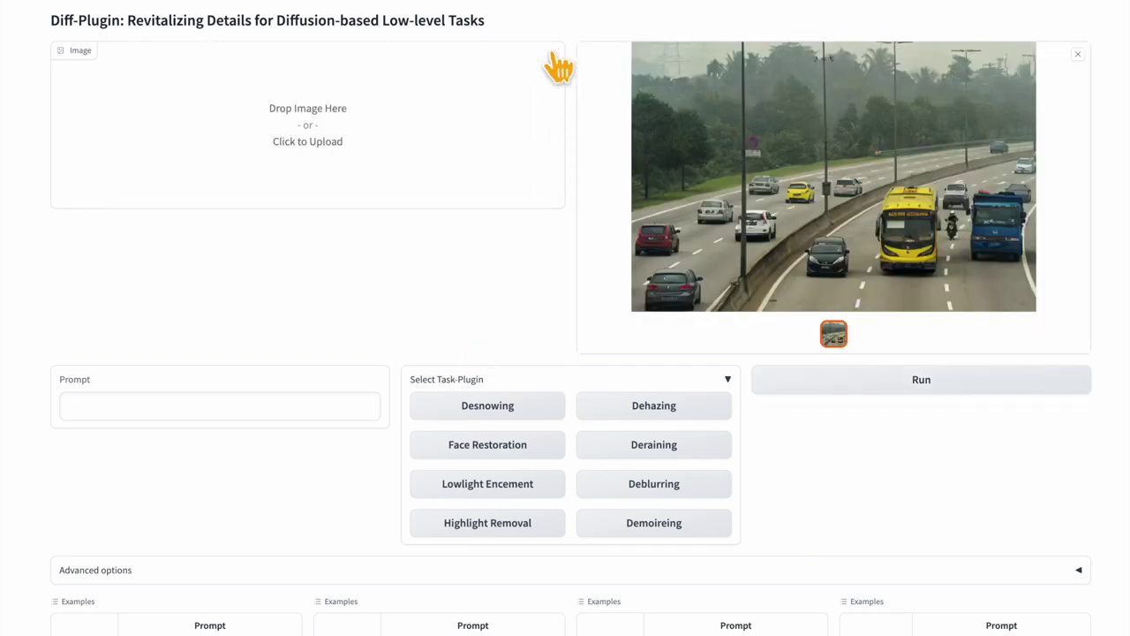
# Upload the snowy portrait photo whose file name ends in 3540840.jpg and process it with the Desnowing plugin.
pyautogui.click(447, 128)
pyautogui.click(469, 297)
pyautogui.doubleClick(468, 298)
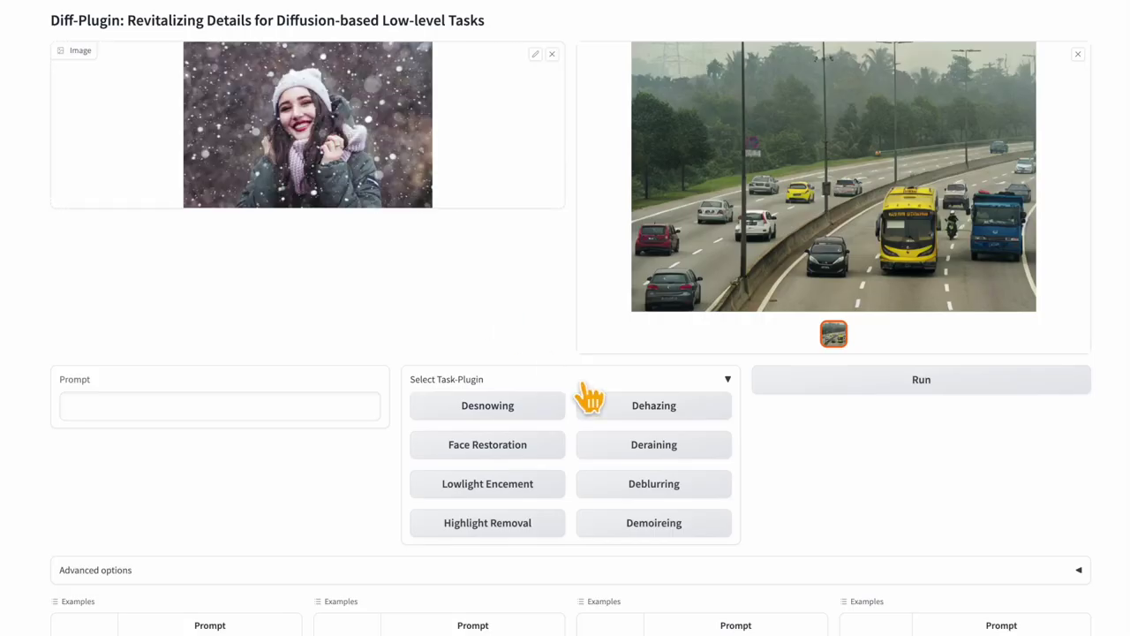
pyautogui.click(817, 382)
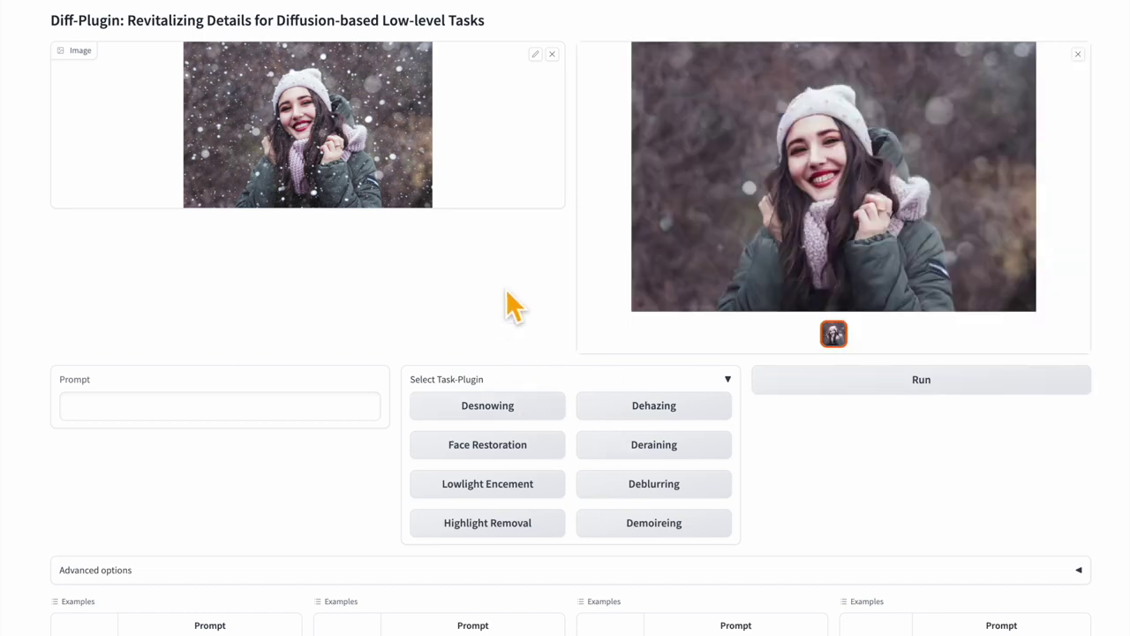
# Replace the input image with the dark "versailes palace-" photo and process it with the low-light enhancement plugin.
pyautogui.click(552, 54)
pyautogui.click(355, 141)
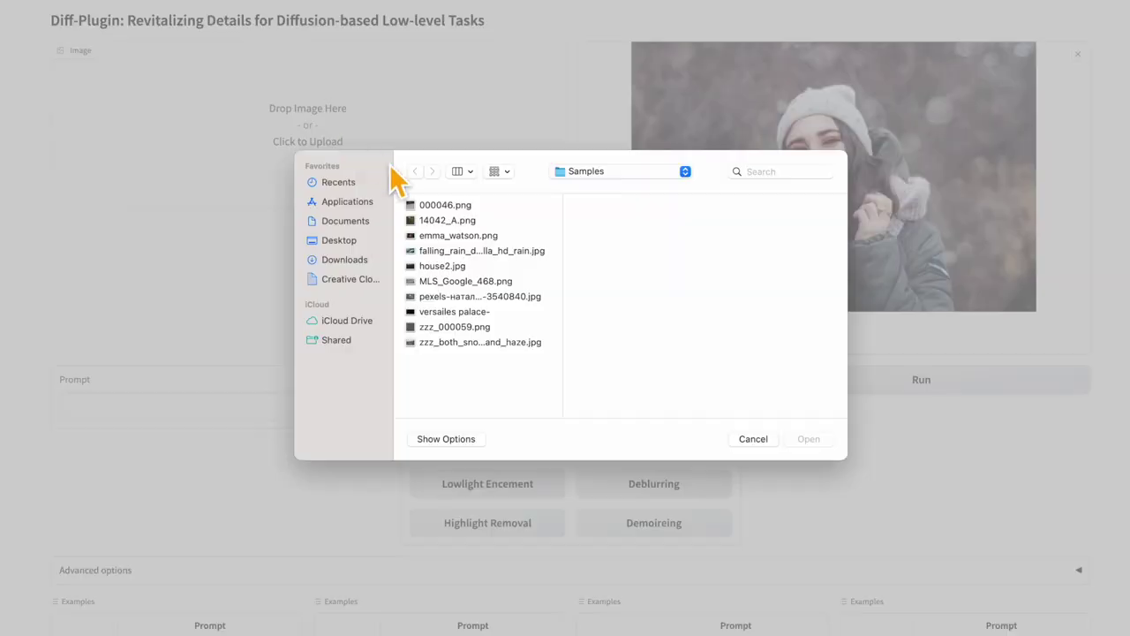
pyautogui.doubleClick(441, 312)
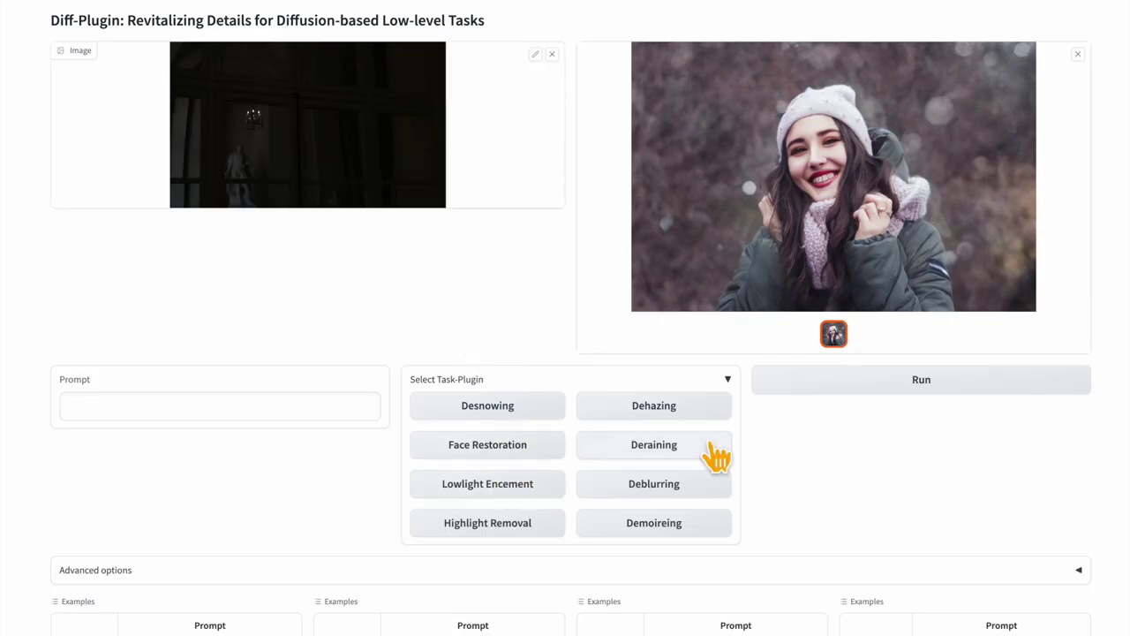
pyautogui.click(834, 389)
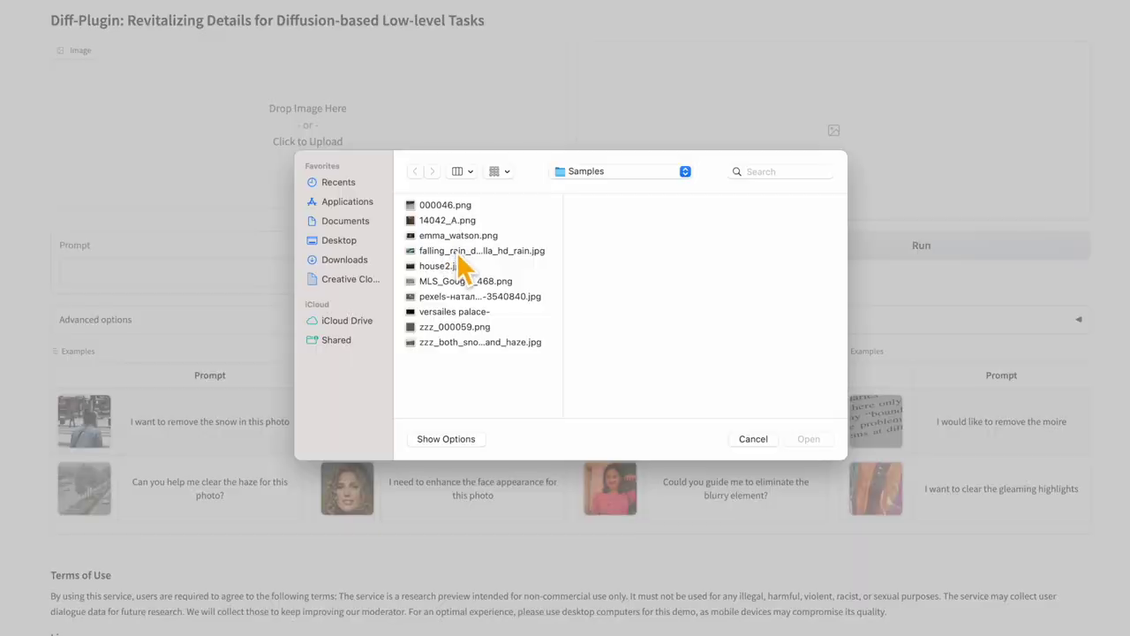
# Upload the falling-rain umbrella photo from Samples again and process it with the mismatched Desnowing plugin.
pyautogui.doubleClick(458, 252)
pyautogui.click(468, 263)
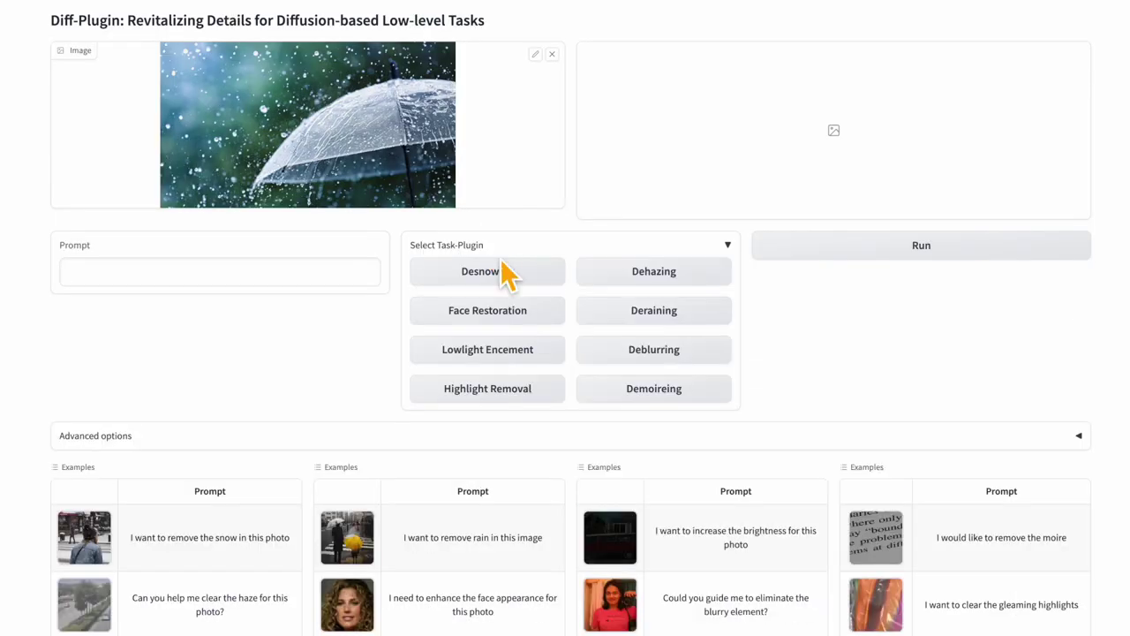
pyautogui.click(835, 251)
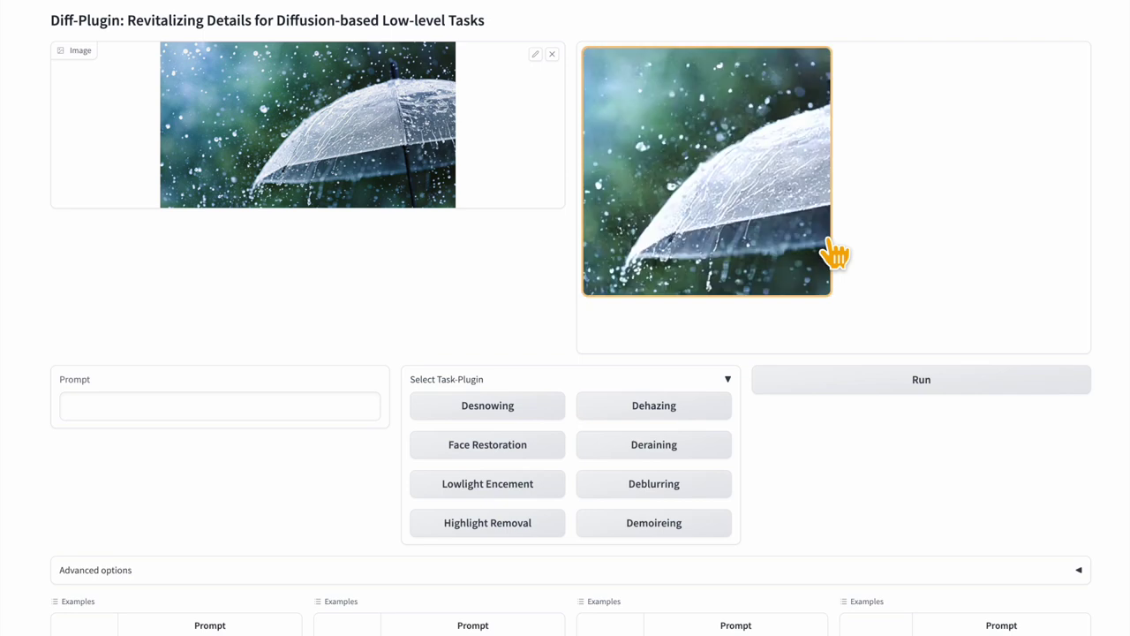
# Reprocess the rainy umbrella photo twice with other mismatched task plugins and once with Highlight Removal.
pyautogui.click(826, 388)
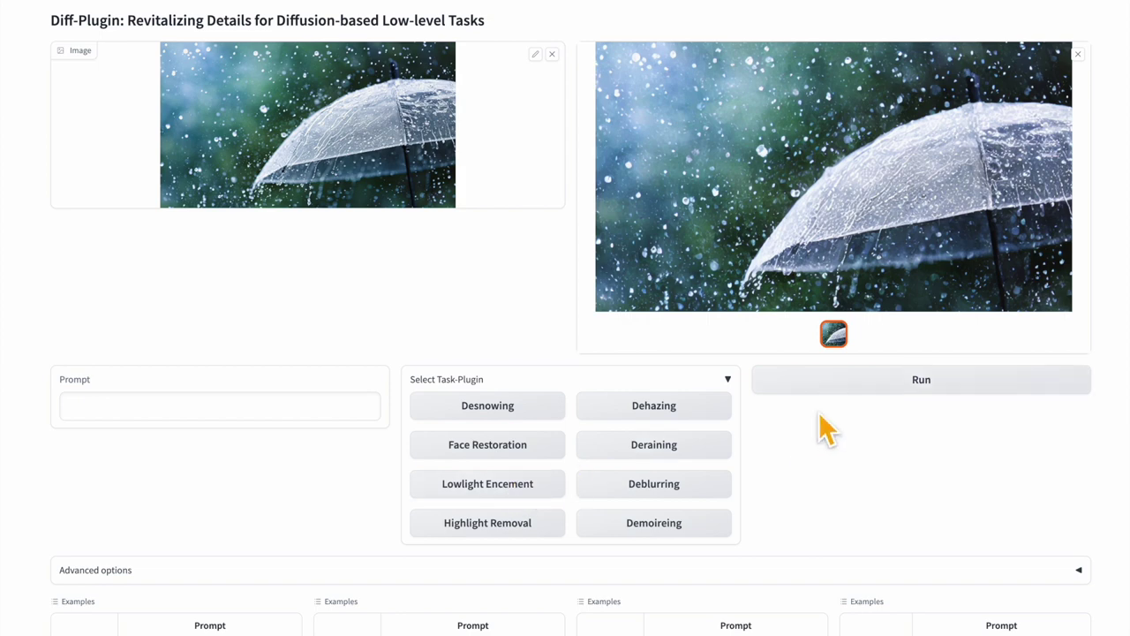
pyautogui.click(852, 393)
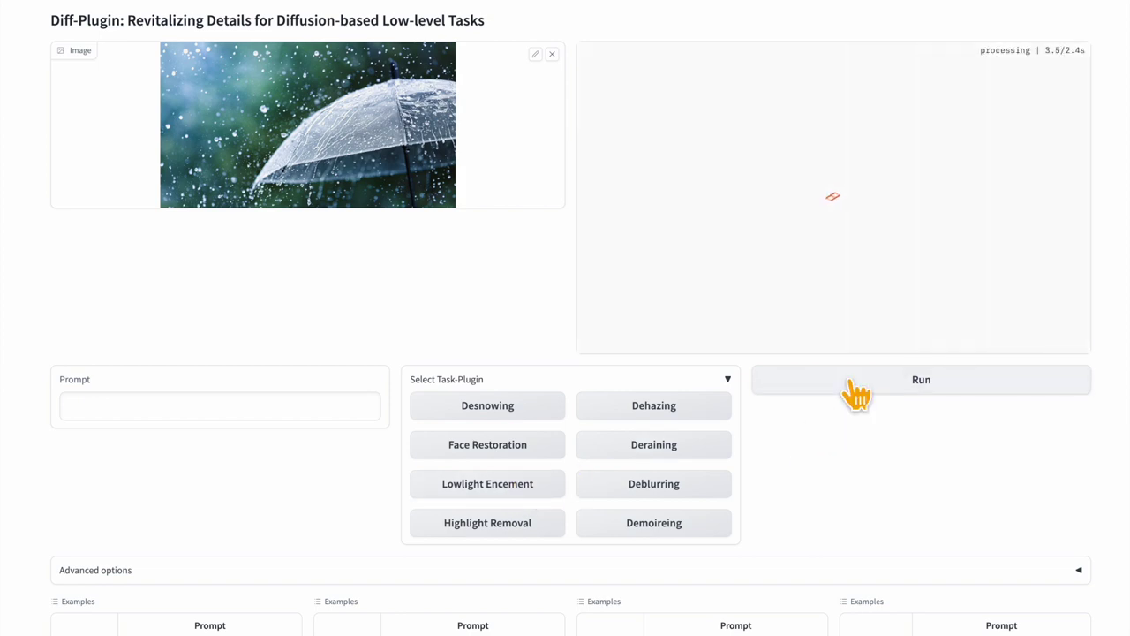
pyautogui.click(517, 528)
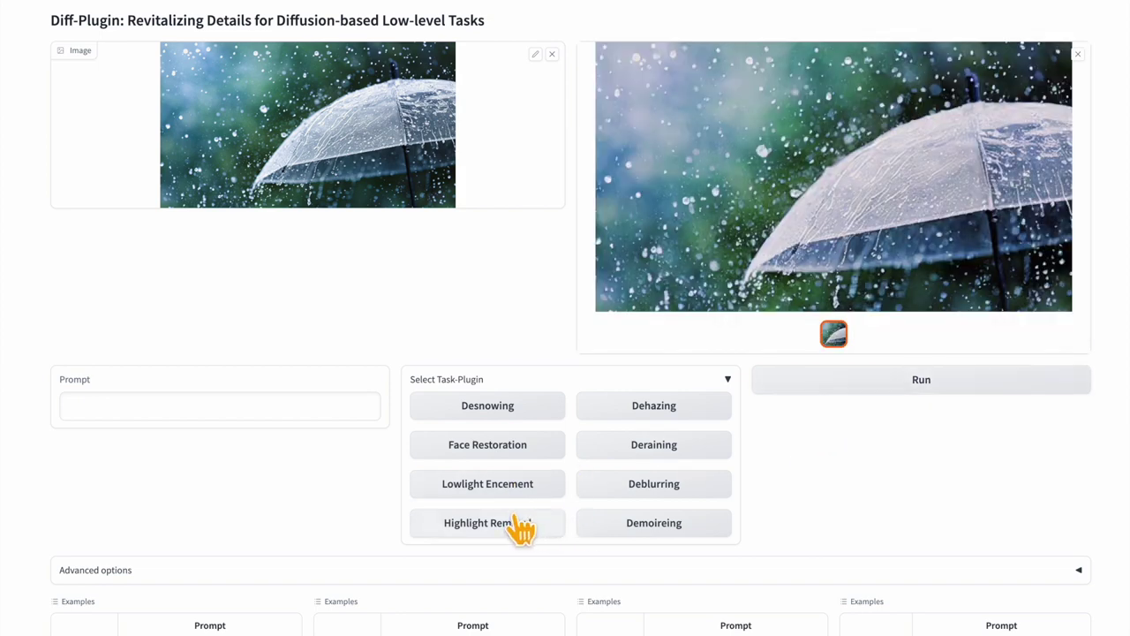
pyautogui.click(835, 393)
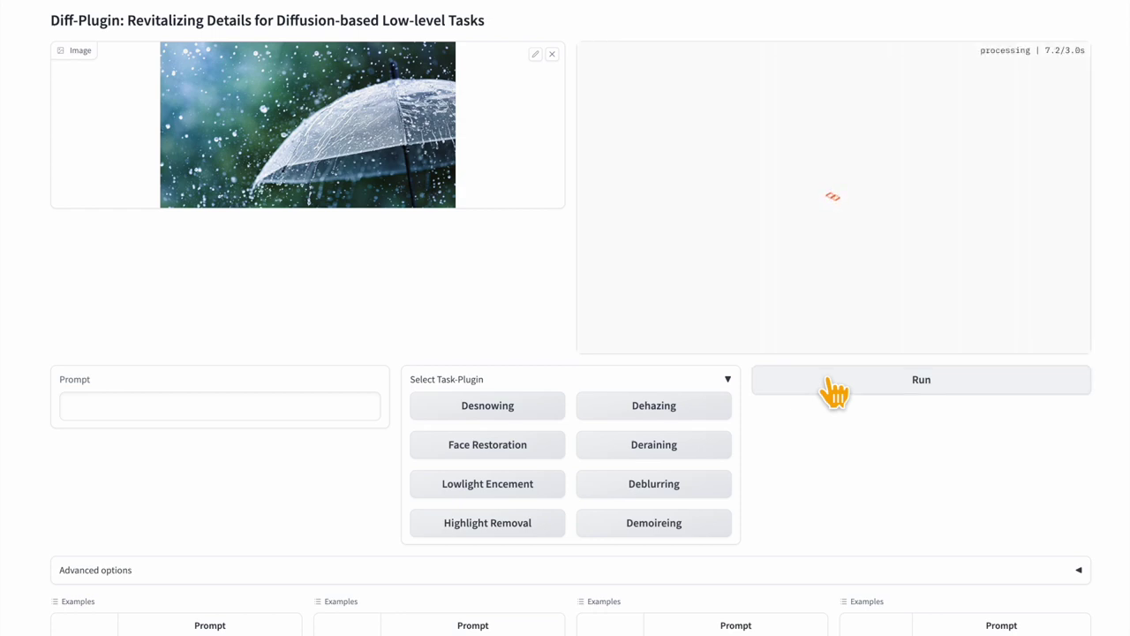
# Process the rainy umbrella photo with the Dehazing plugin and again with the Deraining plugin.
pyautogui.click(702, 408)
pyautogui.click(832, 382)
pyautogui.click(697, 454)
pyautogui.click(858, 392)
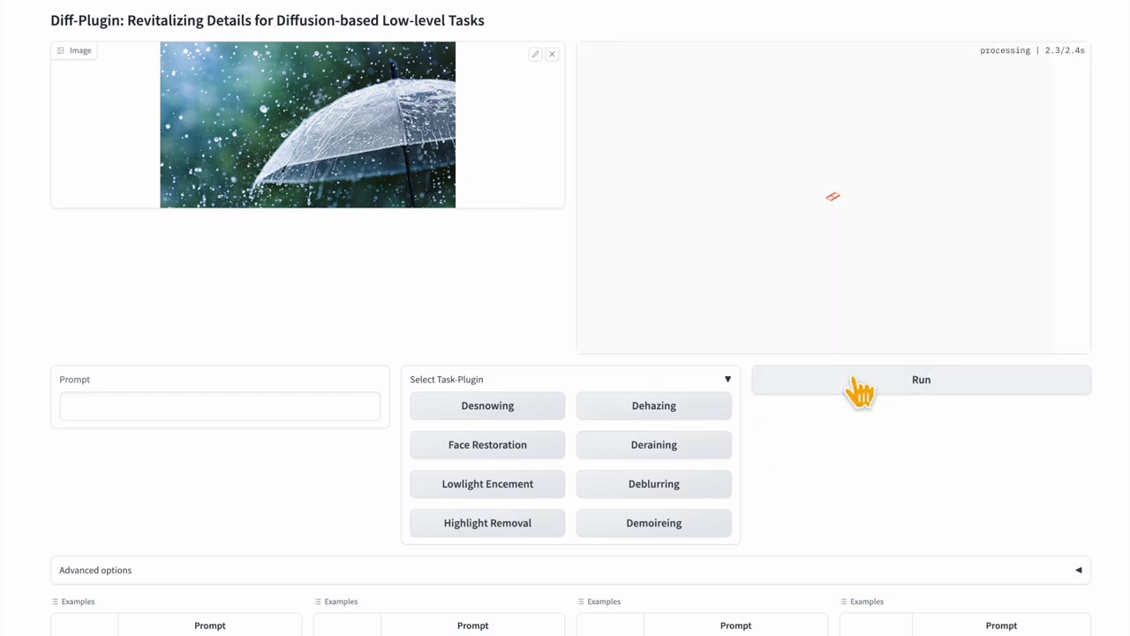